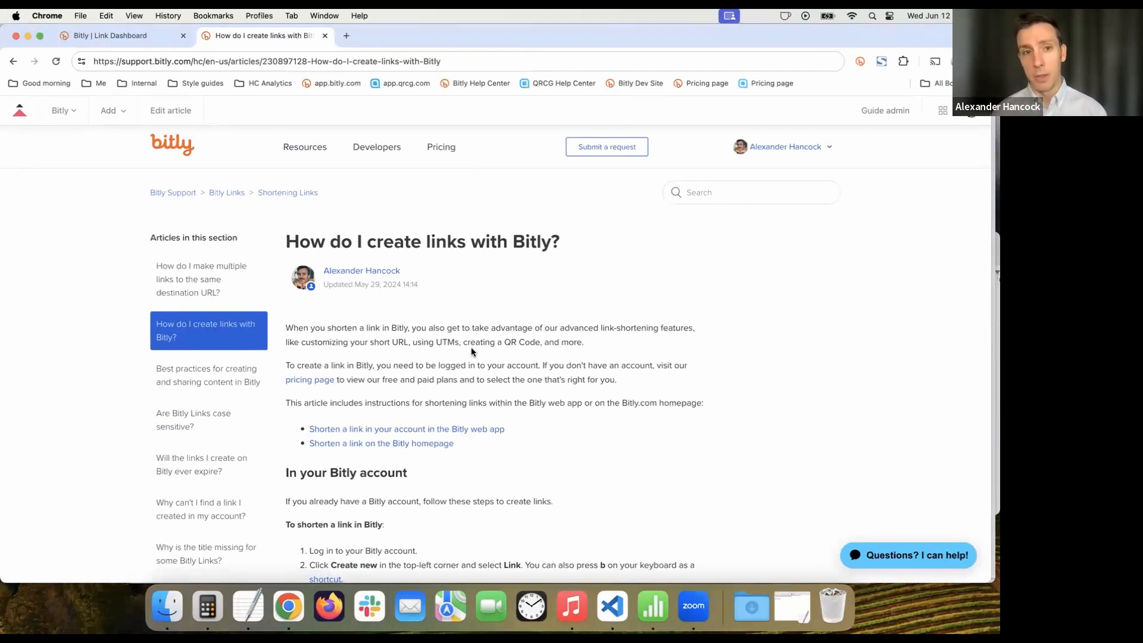
# Copy the full web address of the help article "How do I create links with Bitly?".
pyautogui.click(494, 53)
pyautogui.click(497, 58)
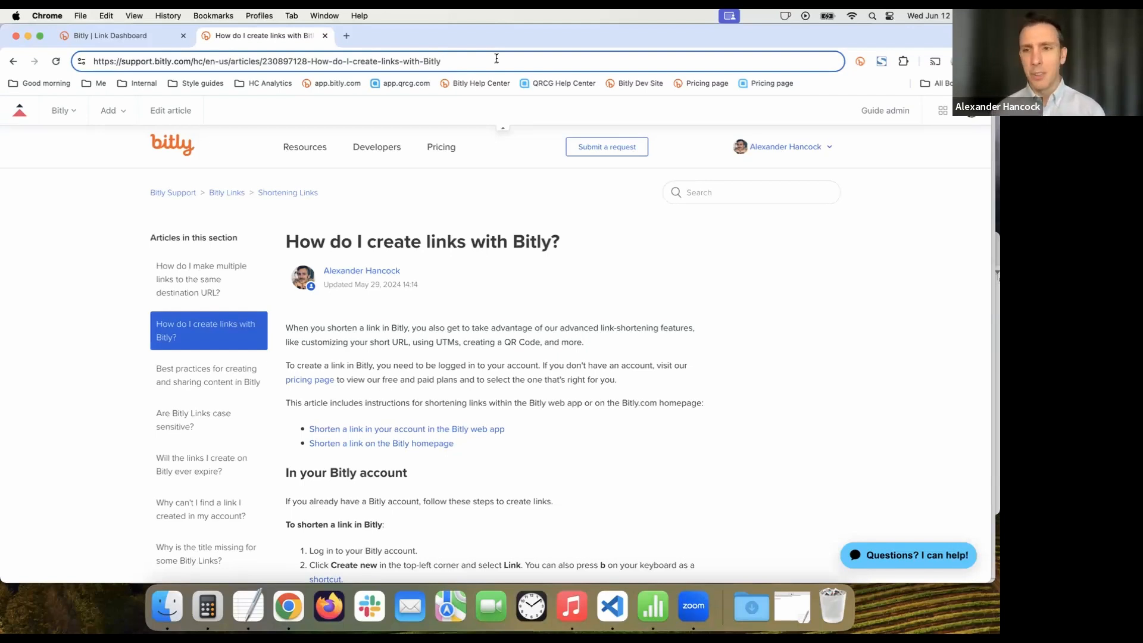
pyautogui.press('cmd+a')
pyautogui.press('cmd+c')
pyautogui.click(495, 59)
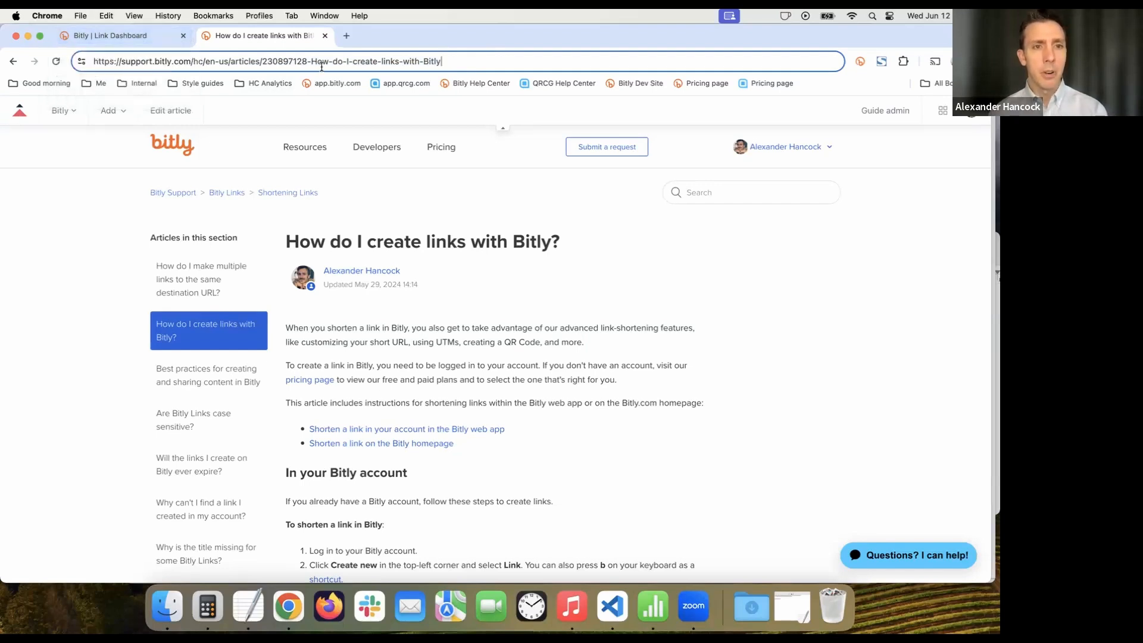
# Start a new link in the Bitly dashboard and paste the copied help article address as its destination.
pyautogui.click(116, 34)
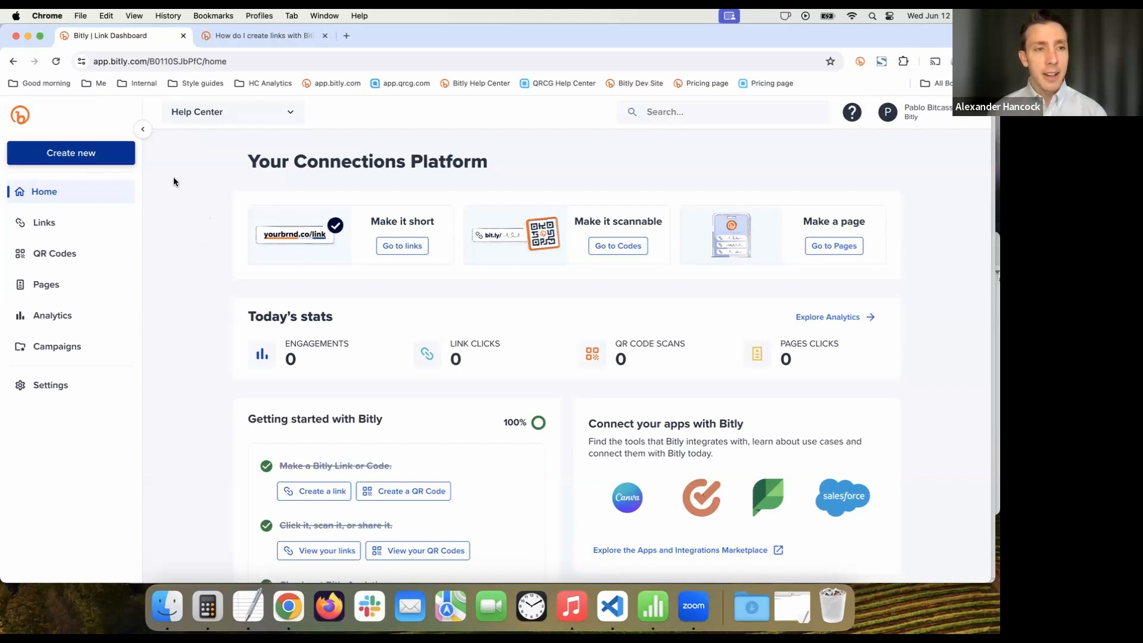
pyautogui.click(70, 156)
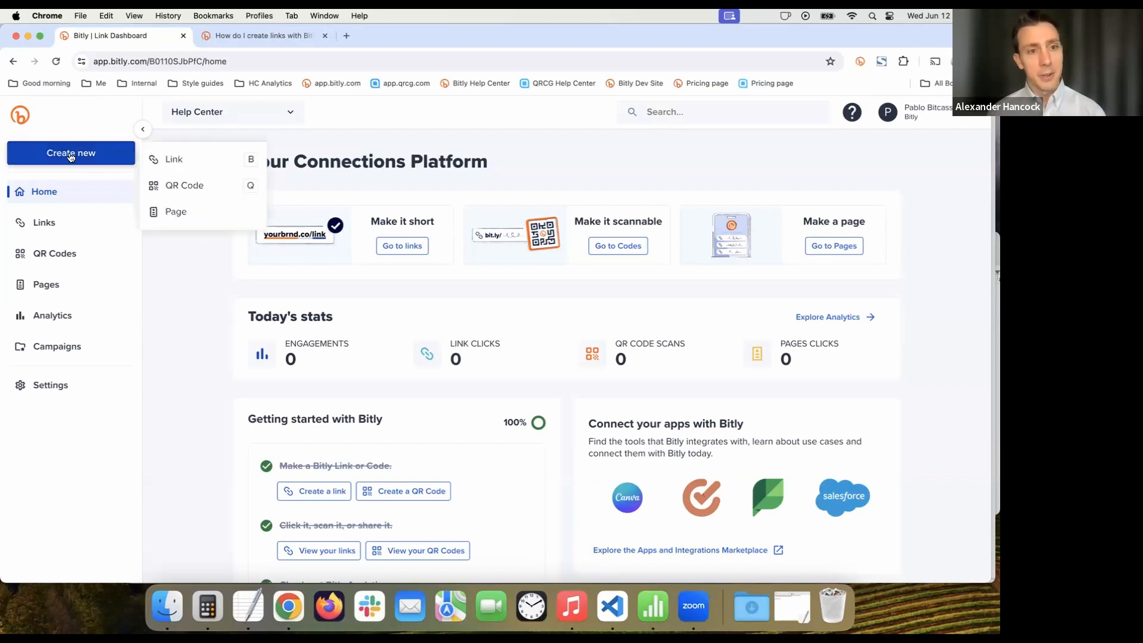
pyautogui.click(204, 162)
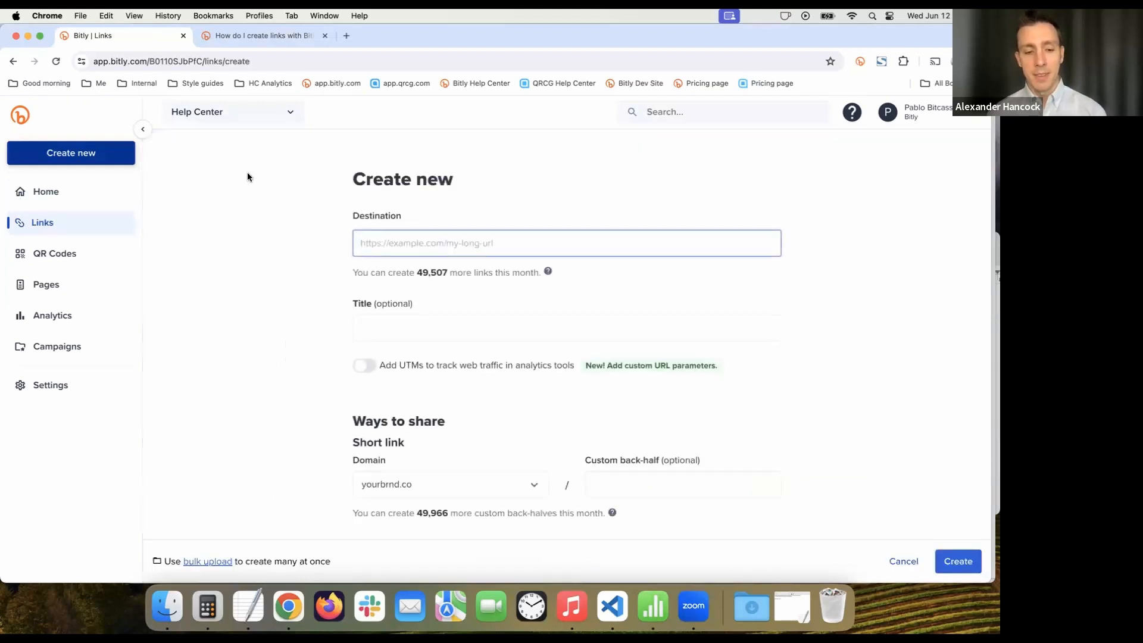
pyautogui.scroll(-1, 292, 206)
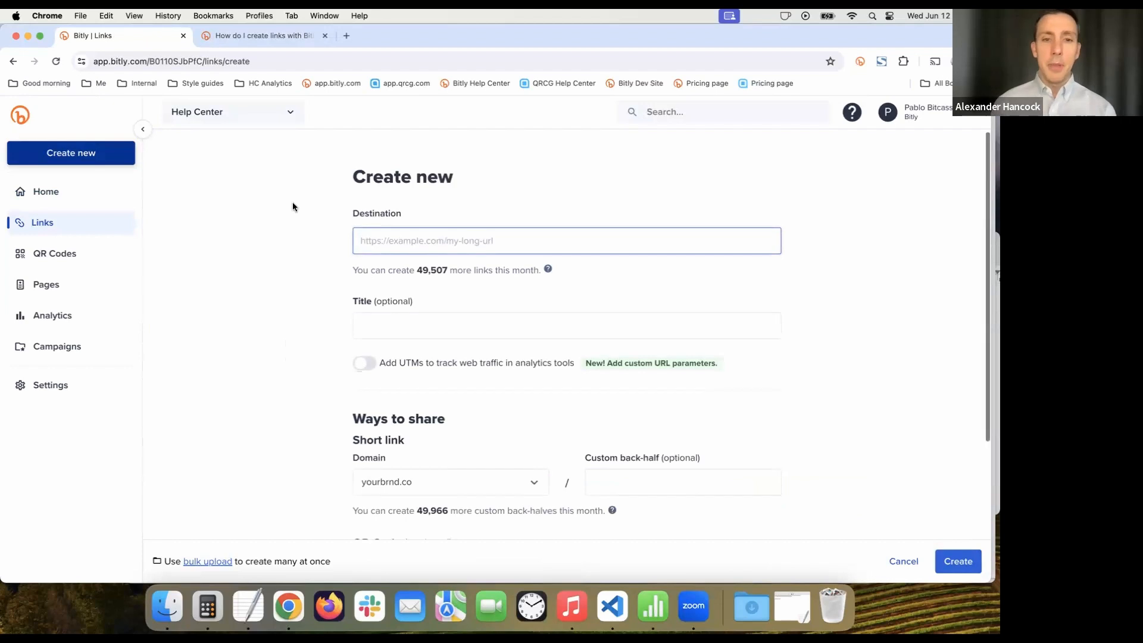
pyautogui.scroll(-1, 292, 206)
pyautogui.scroll(1, 292, 206)
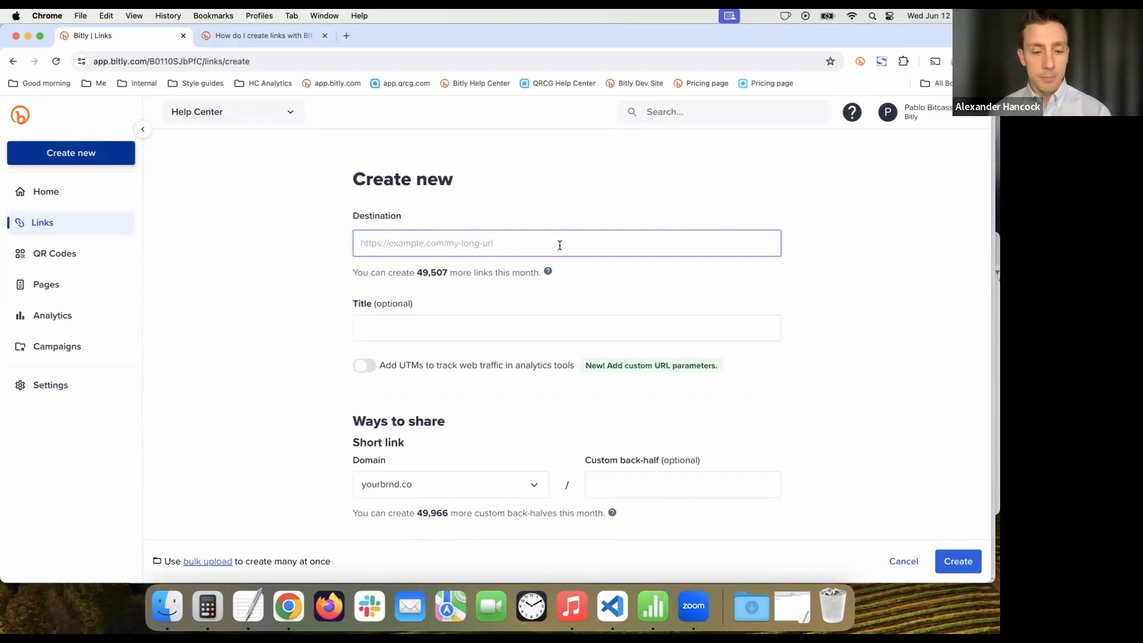
pyautogui.press('super+v')
pyautogui.click(857, 310)
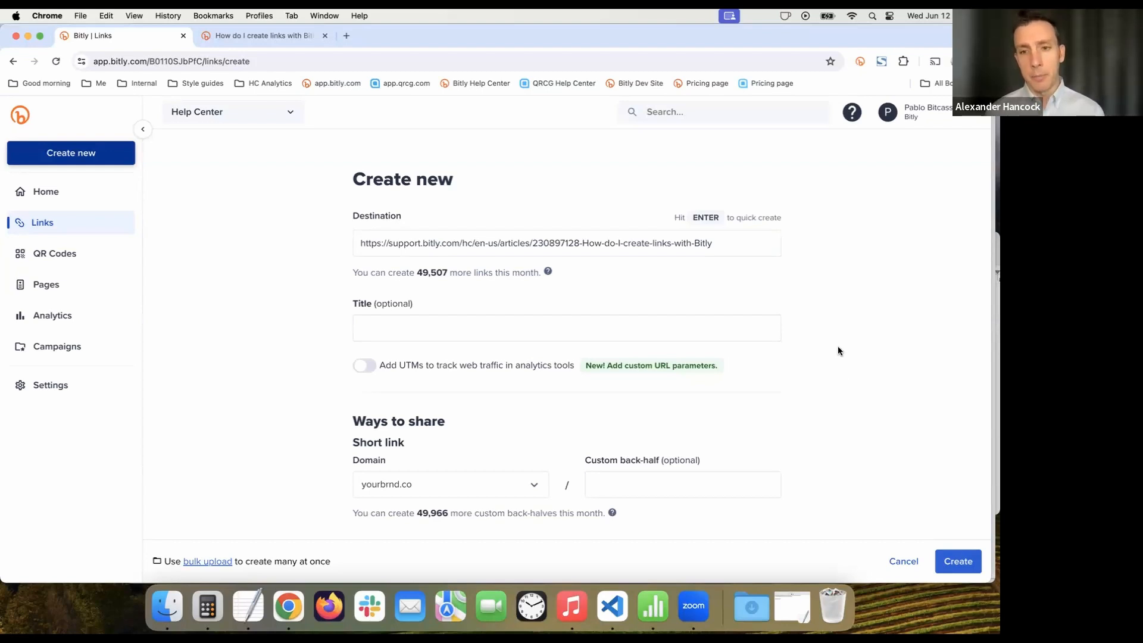
# Give the new link the title "Creating links with Bitly".
pyautogui.scroll(-1, 837, 350)
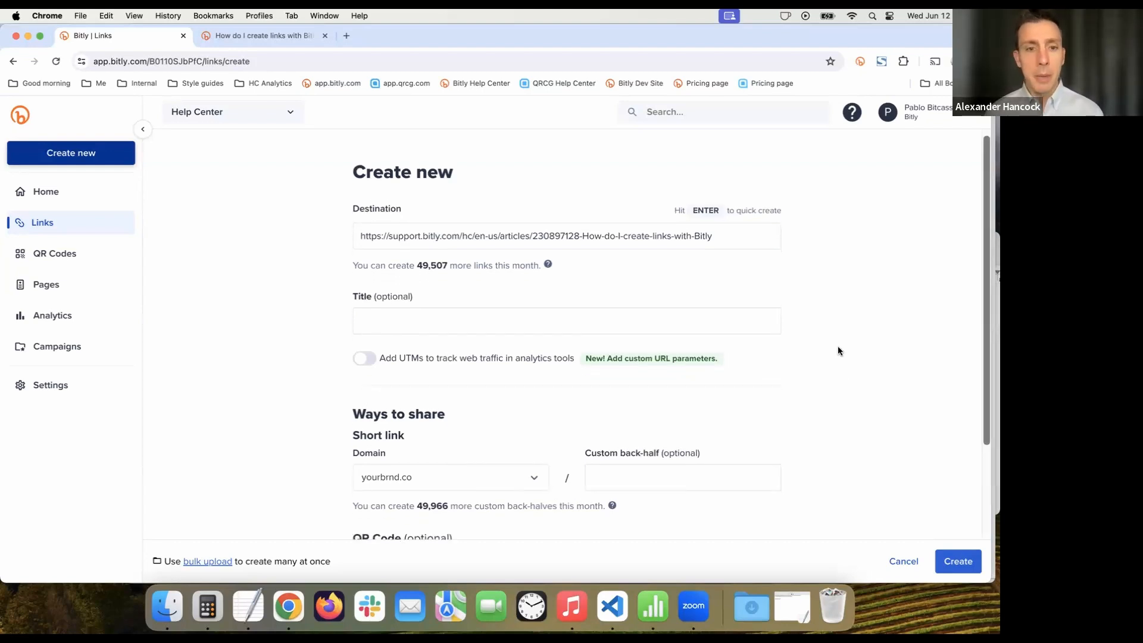
pyautogui.click(724, 318)
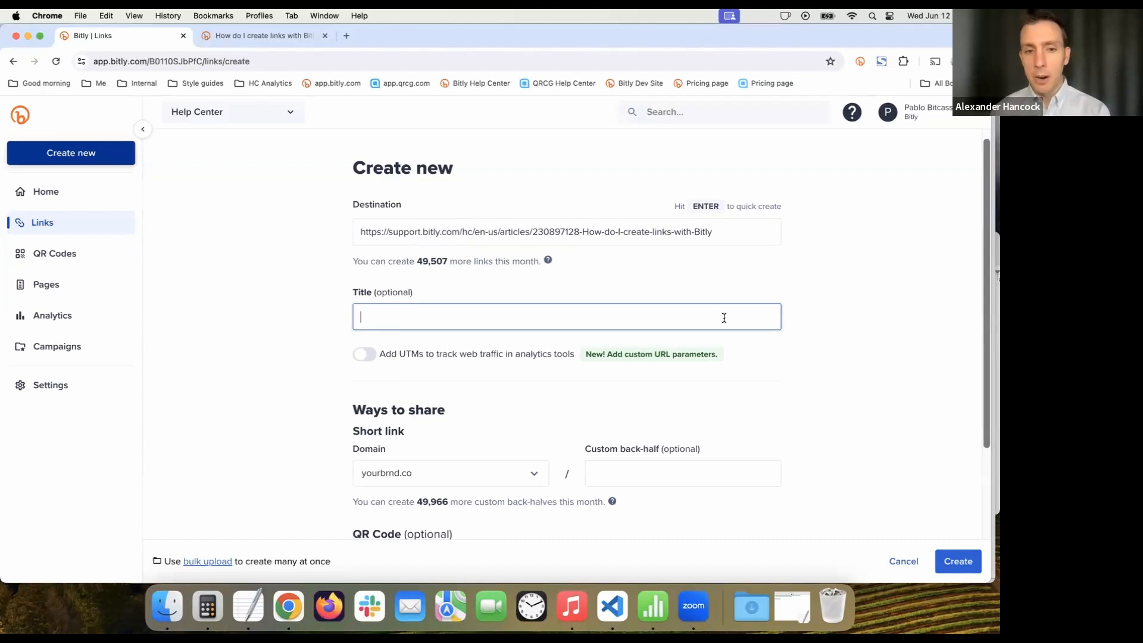
pyautogui.write('Cr')
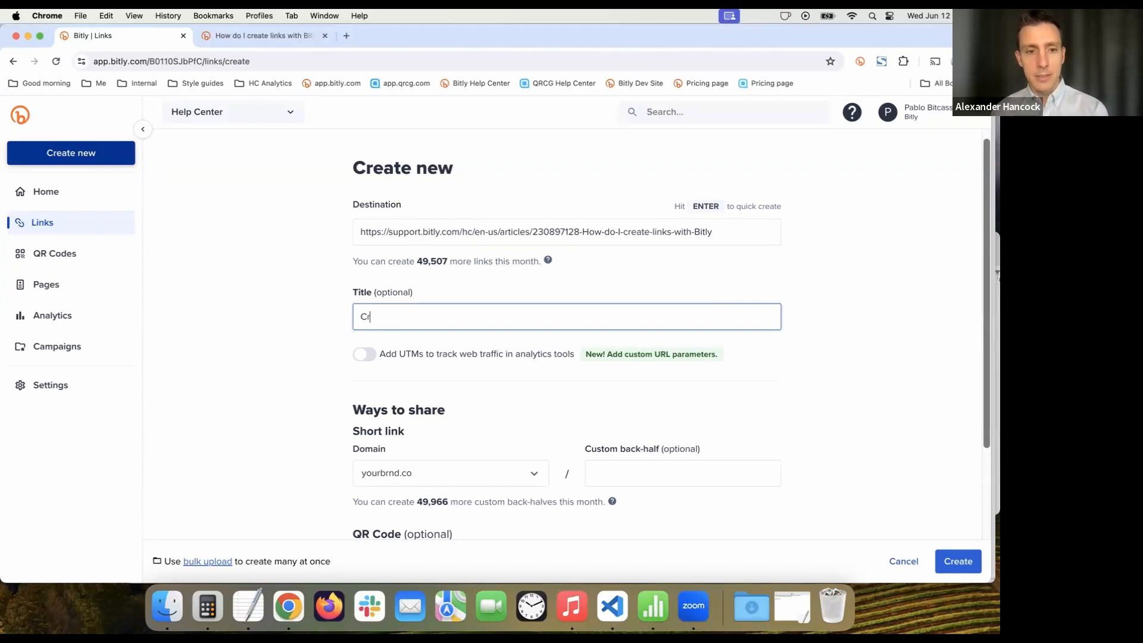
pyautogui.write('eating link')
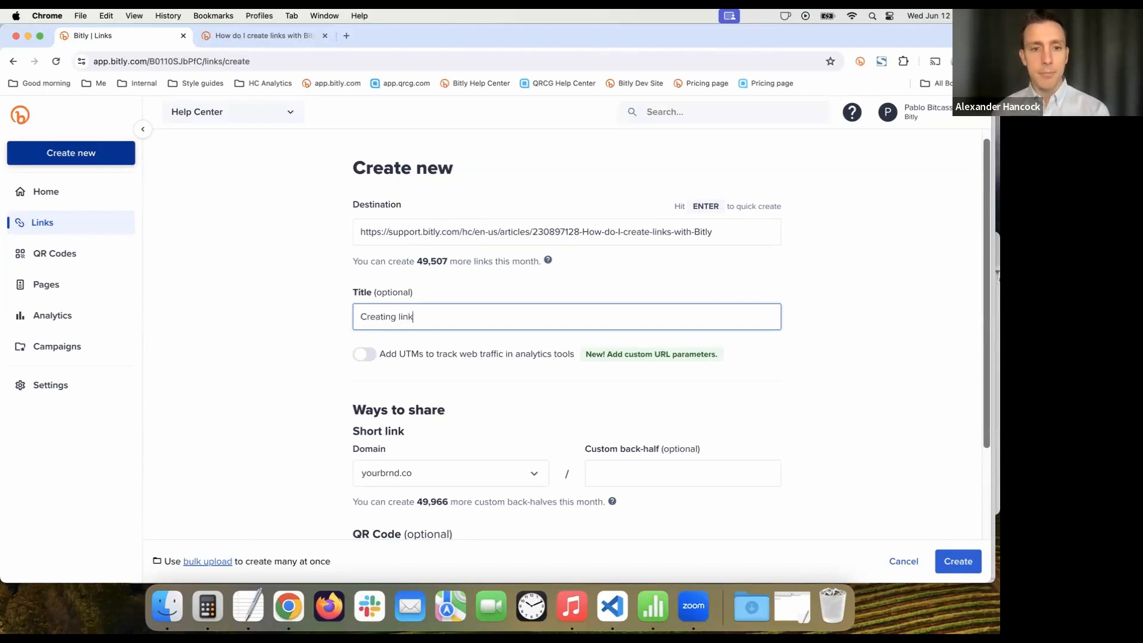
pyautogui.write('s with Bitl')
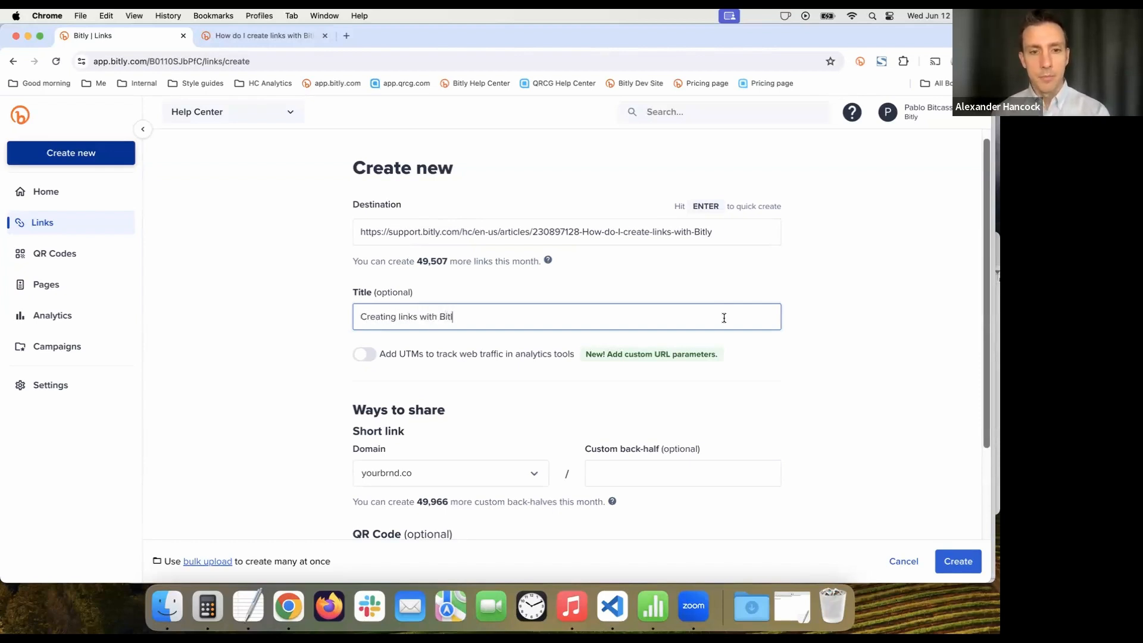
pyautogui.write('y')
pyautogui.click(837, 315)
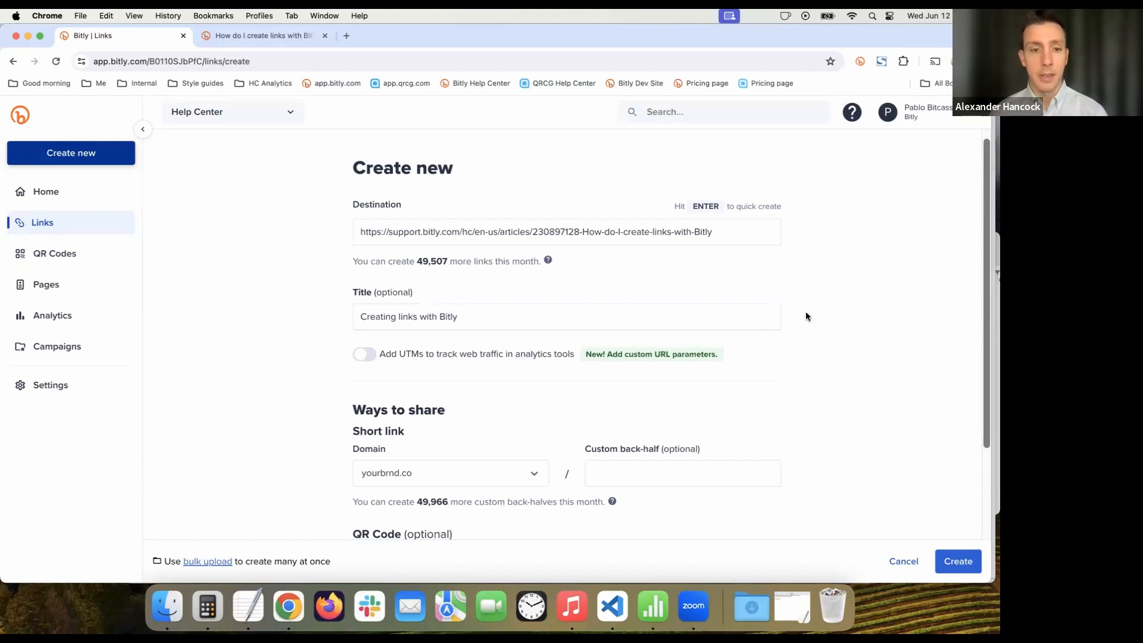
# Enable UTMs for the new link and set the source to the saved value newsletter.
pyautogui.click(364, 355)
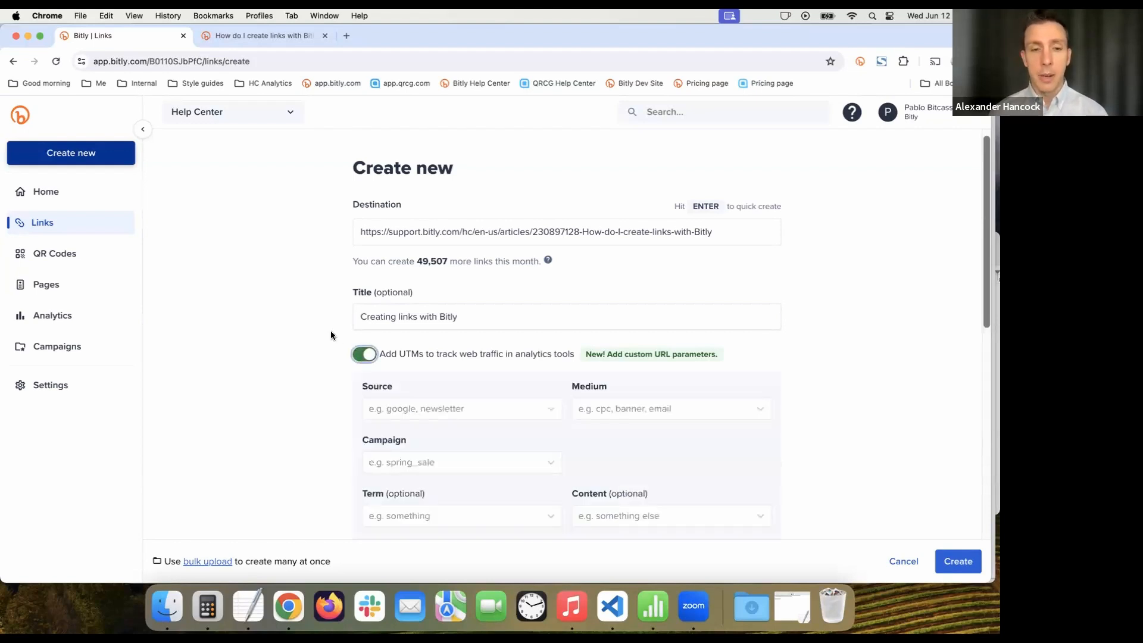
pyautogui.scroll(-1, 331, 335)
pyautogui.scroll(-2, 331, 335)
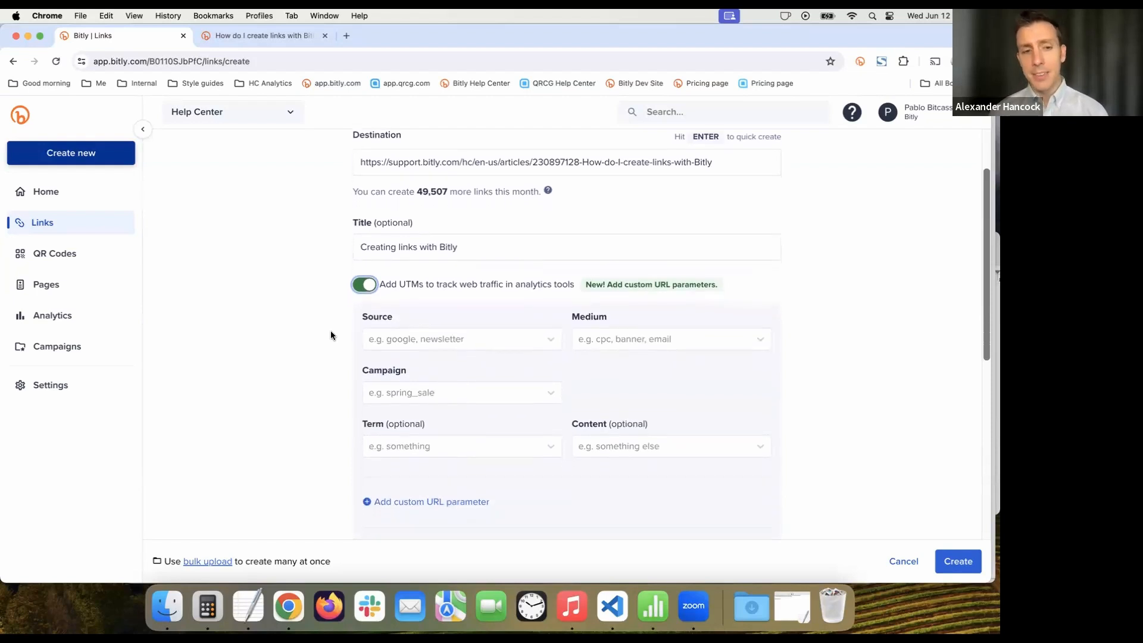
pyautogui.scroll(-1, 331, 335)
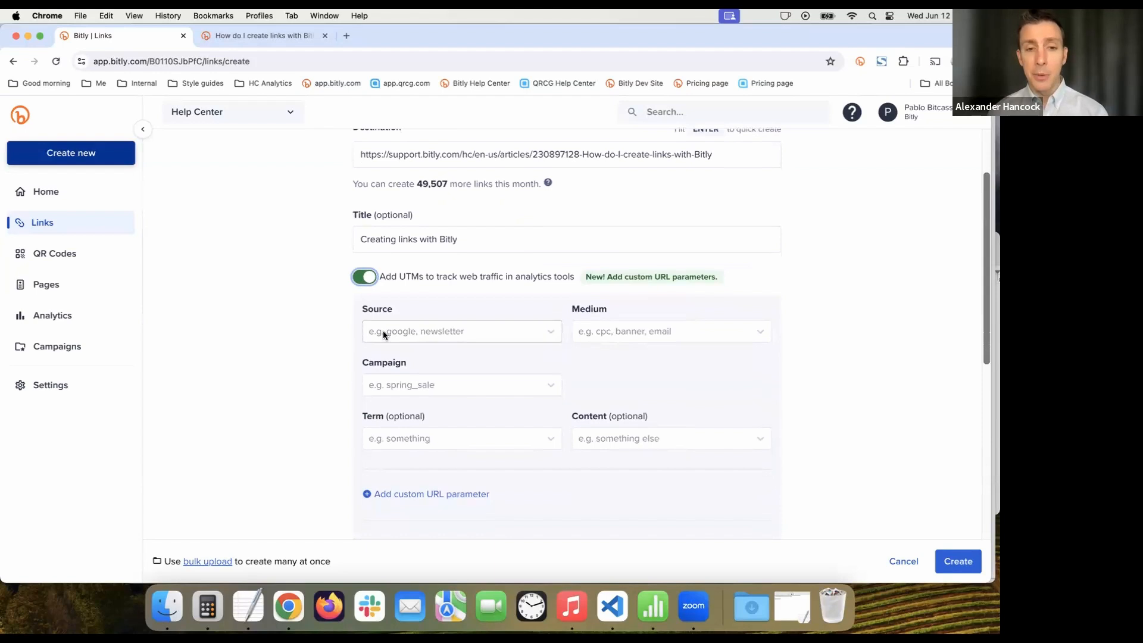
pyautogui.click(444, 330)
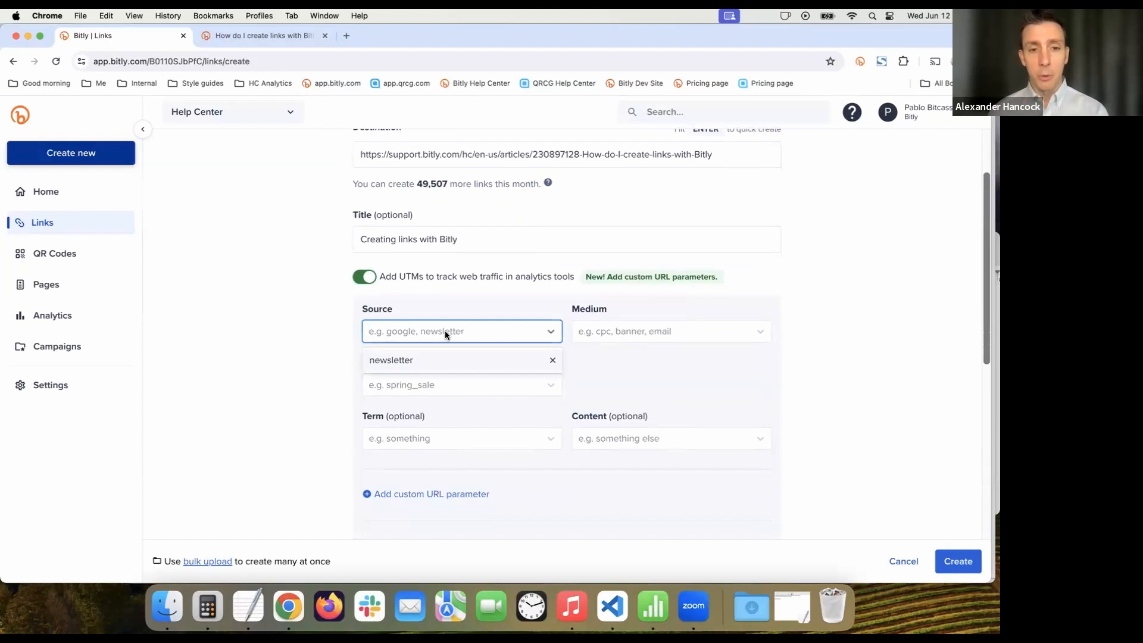
pyautogui.click(415, 361)
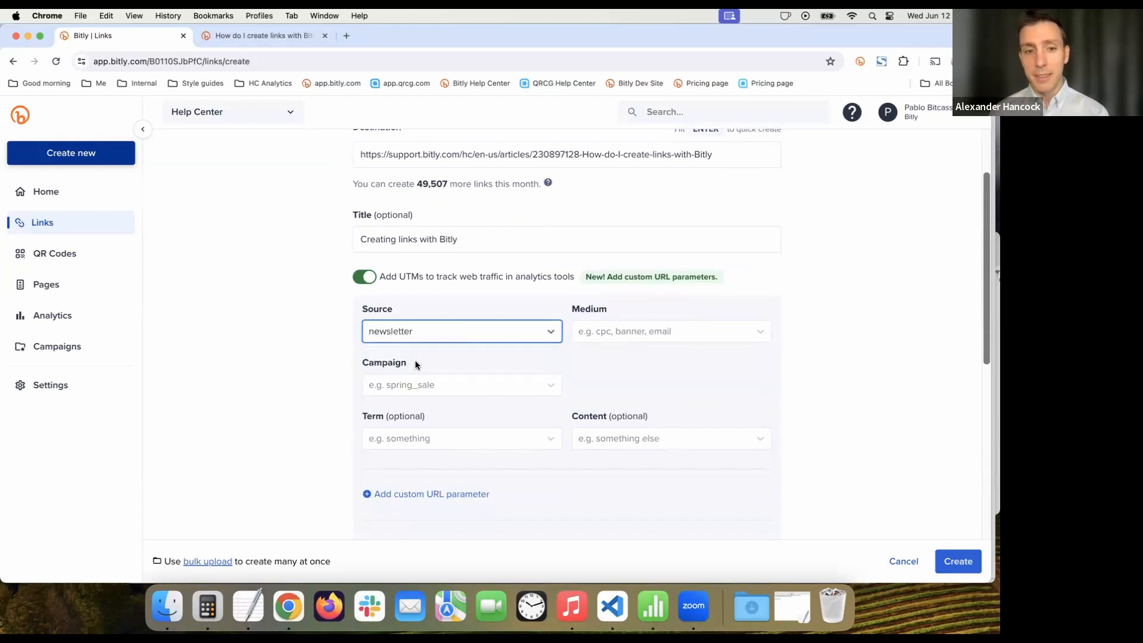
# Set the UTM medium to email and save it to the Medium list.
pyautogui.click(641, 331)
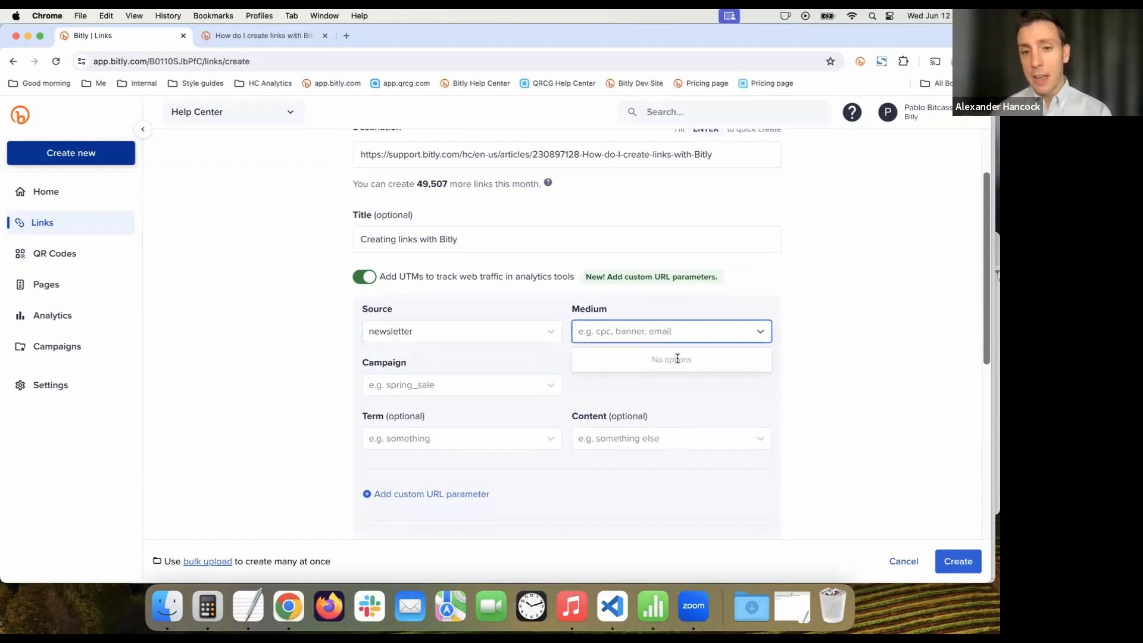
pyautogui.write('email')
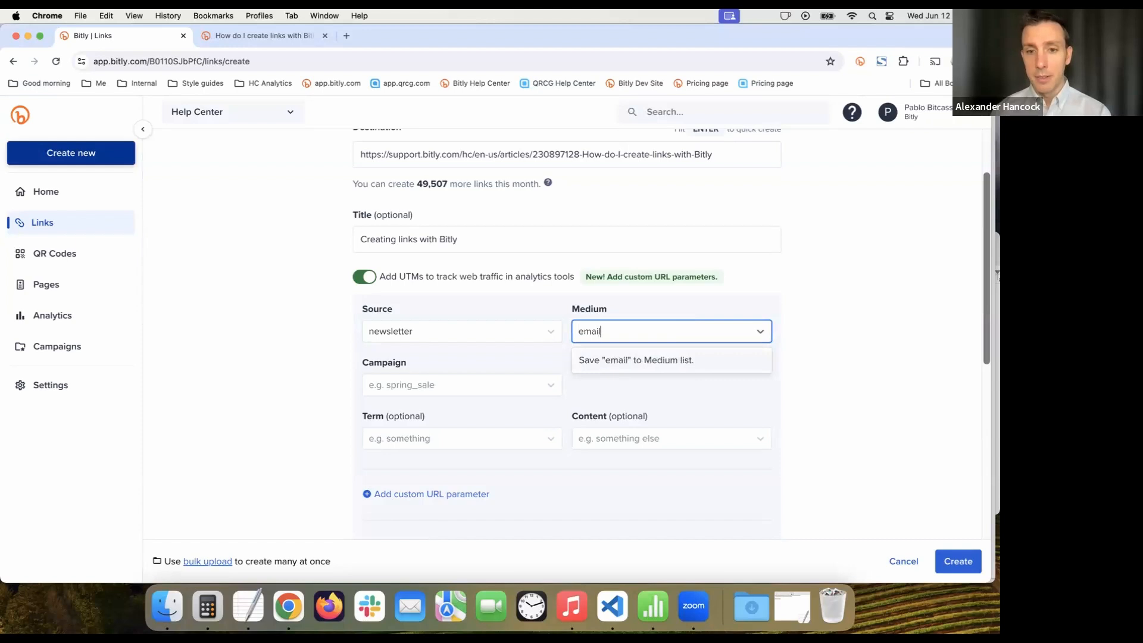
pyautogui.click(653, 360)
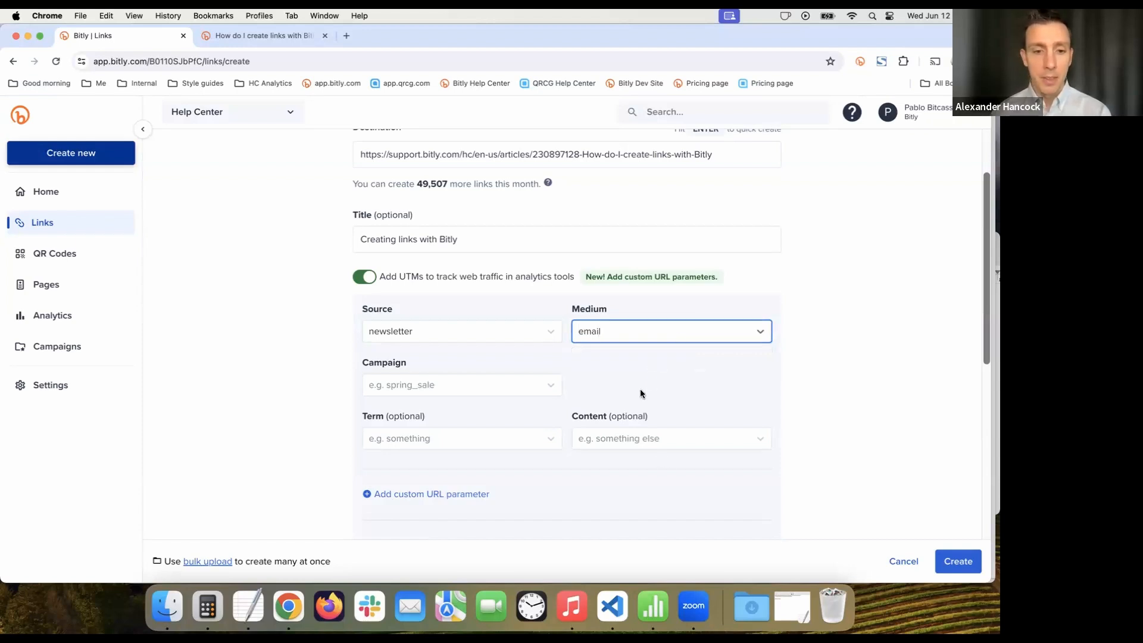
# Set the UTM campaign to deep_dive, save it to the Campaign list, and highlight the full UTM tag preview.
pyautogui.scroll(-2, 640, 388)
pyautogui.scroll(-2, 641, 388)
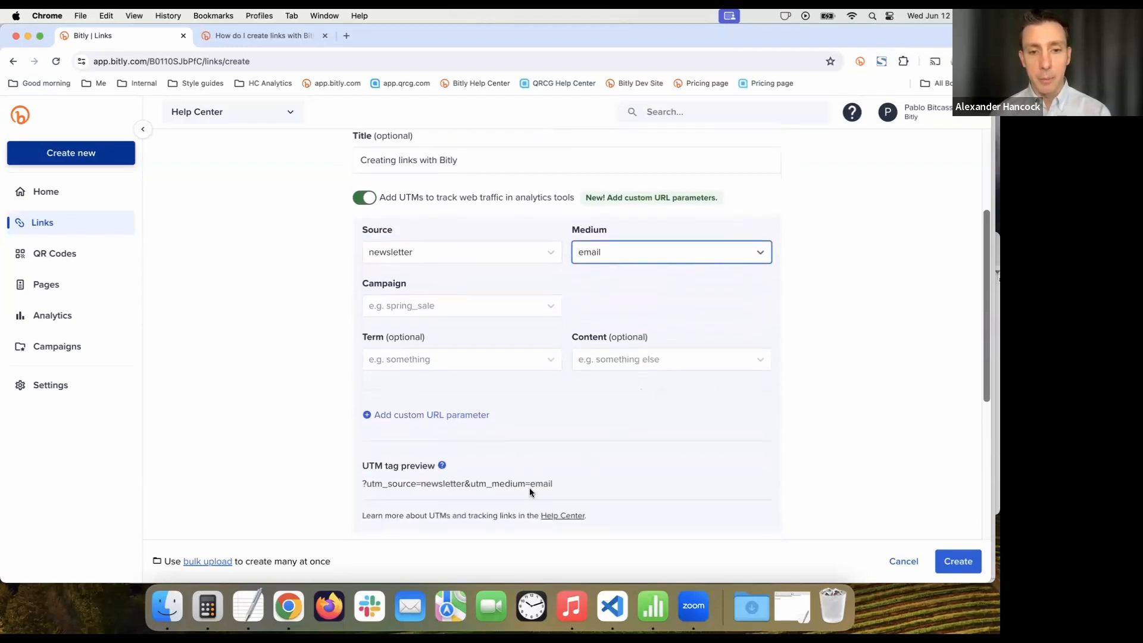
pyautogui.write('d')
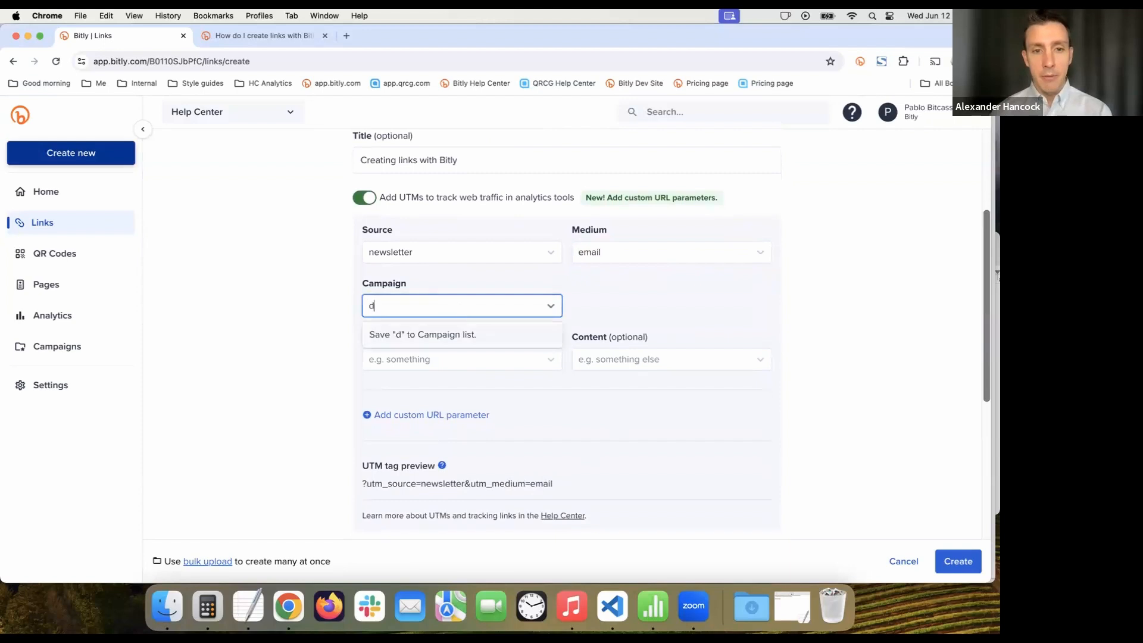
pyautogui.write('eep_dive')
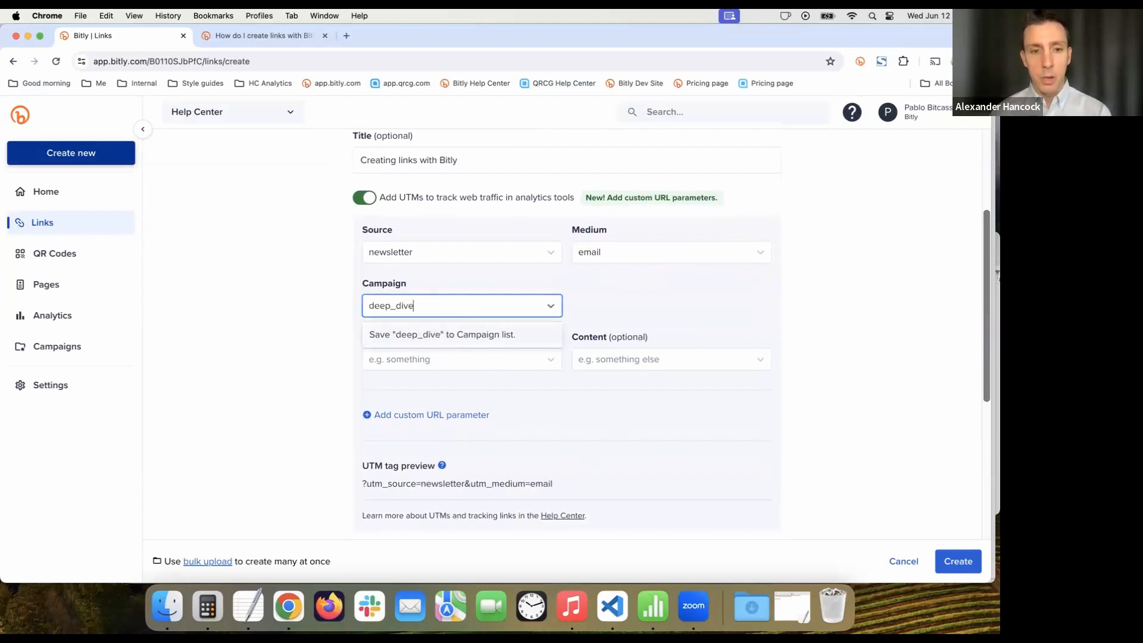
pyautogui.click(500, 333)
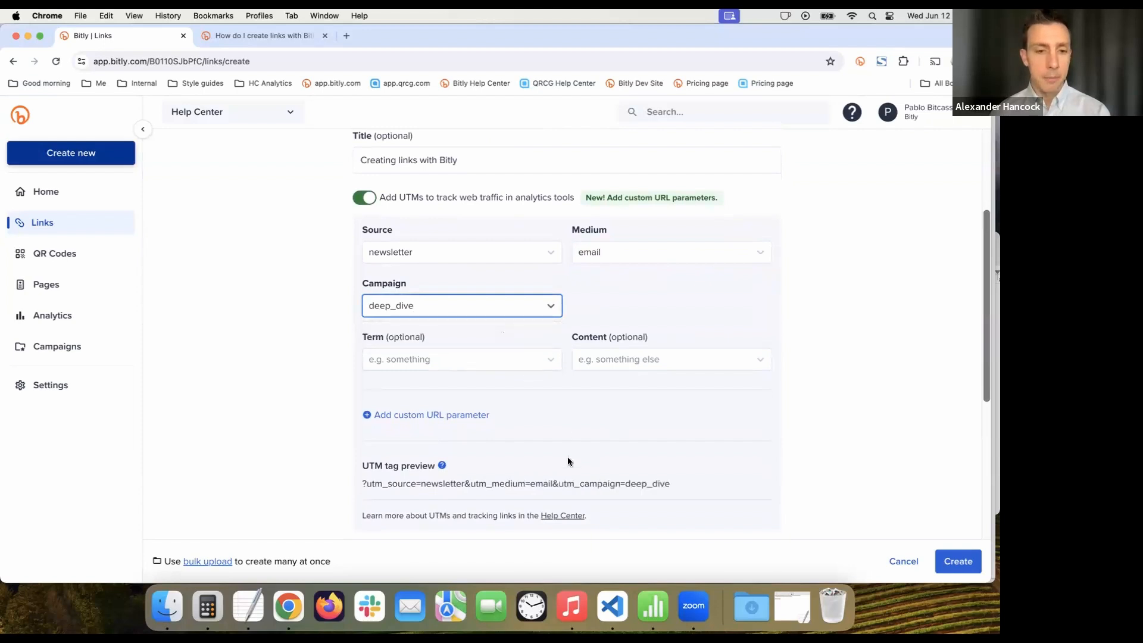
pyautogui.moveTo(362, 482); pyautogui.dragTo(650, 484)
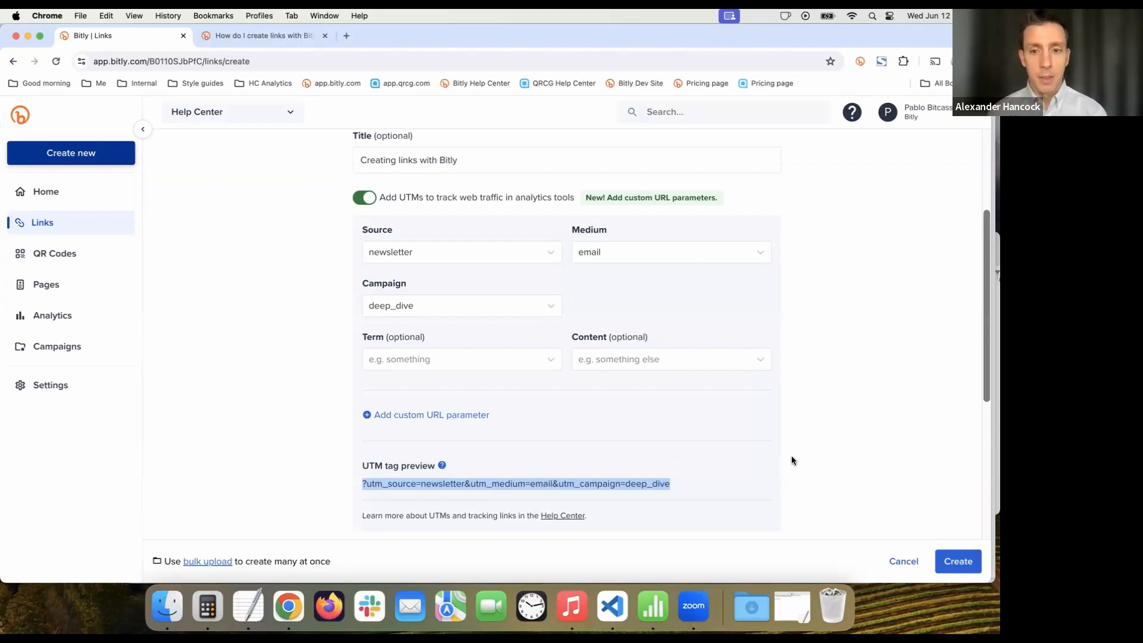
# Choose yourbrnd.co as the domain of the short link.
pyautogui.scroll(3, 791, 460)
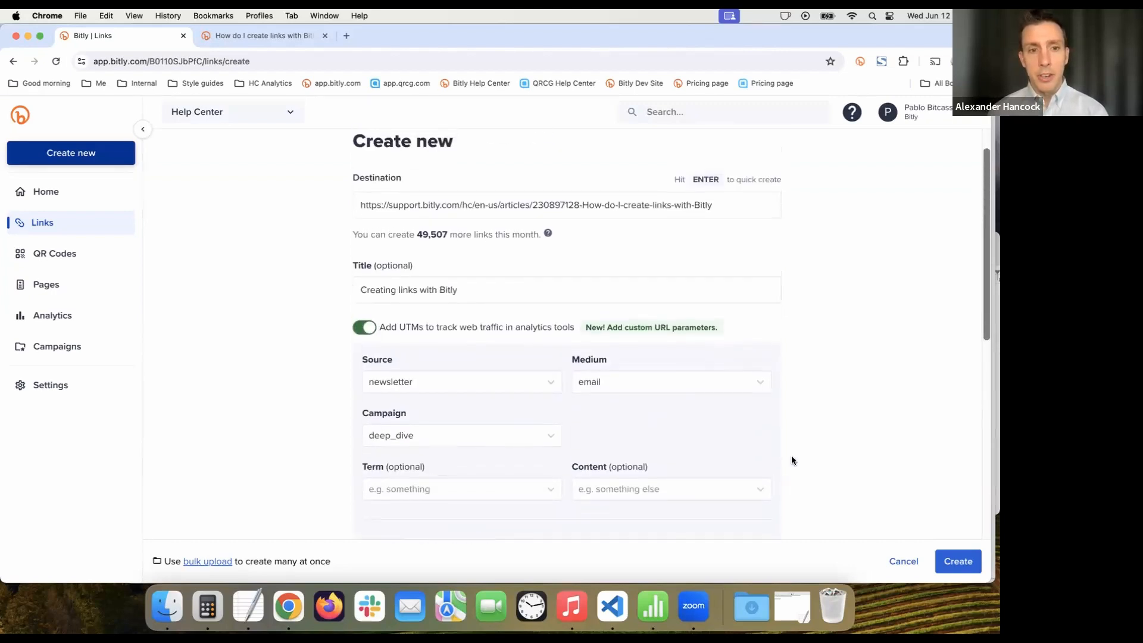
pyautogui.scroll(-2, 791, 460)
pyautogui.scroll(-10, 791, 456)
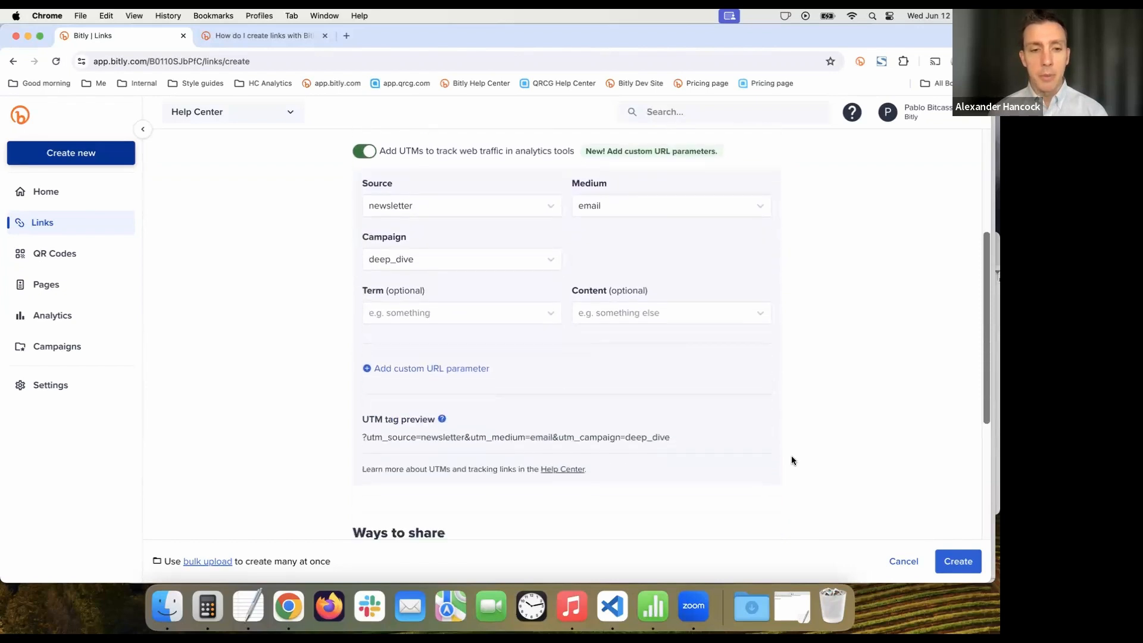
pyautogui.scroll(-2, 792, 423)
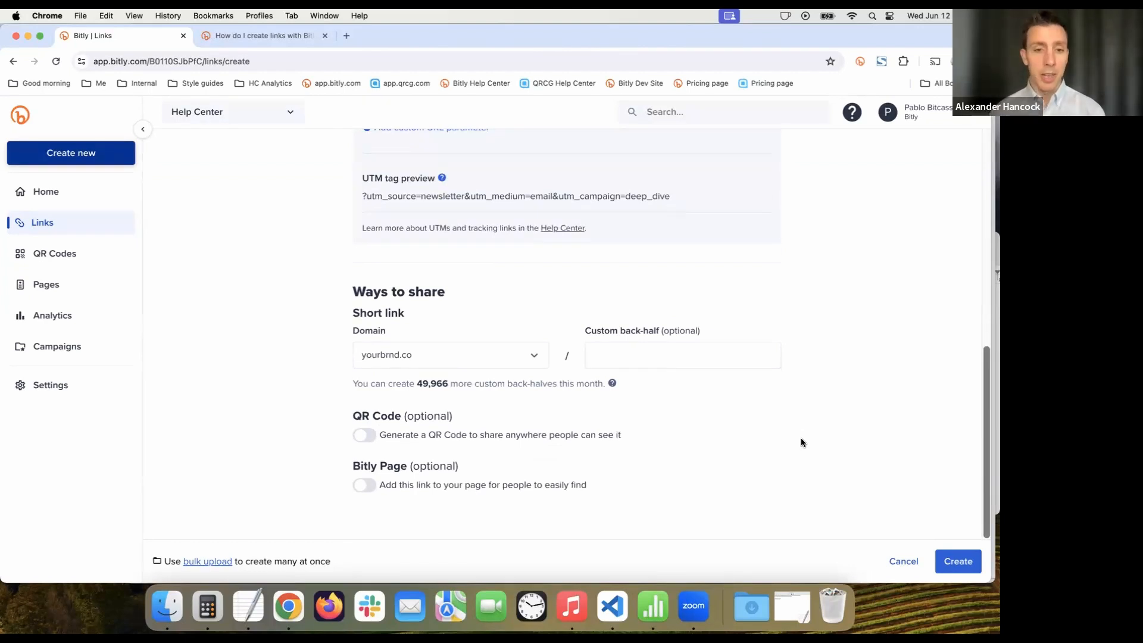
pyautogui.click(535, 355)
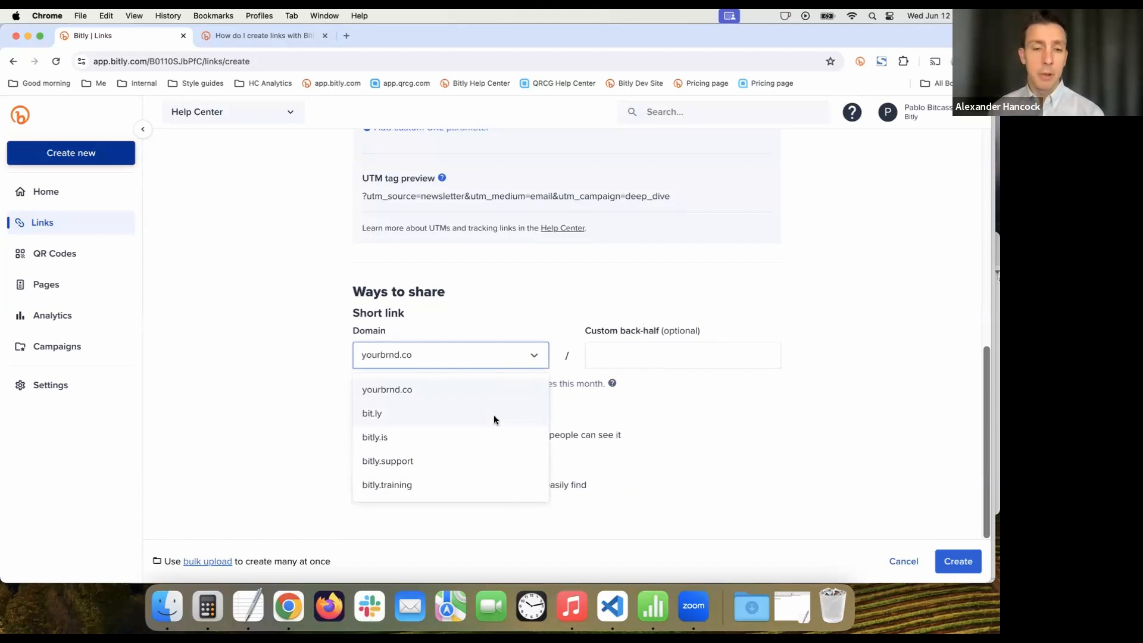
pyautogui.click(469, 391)
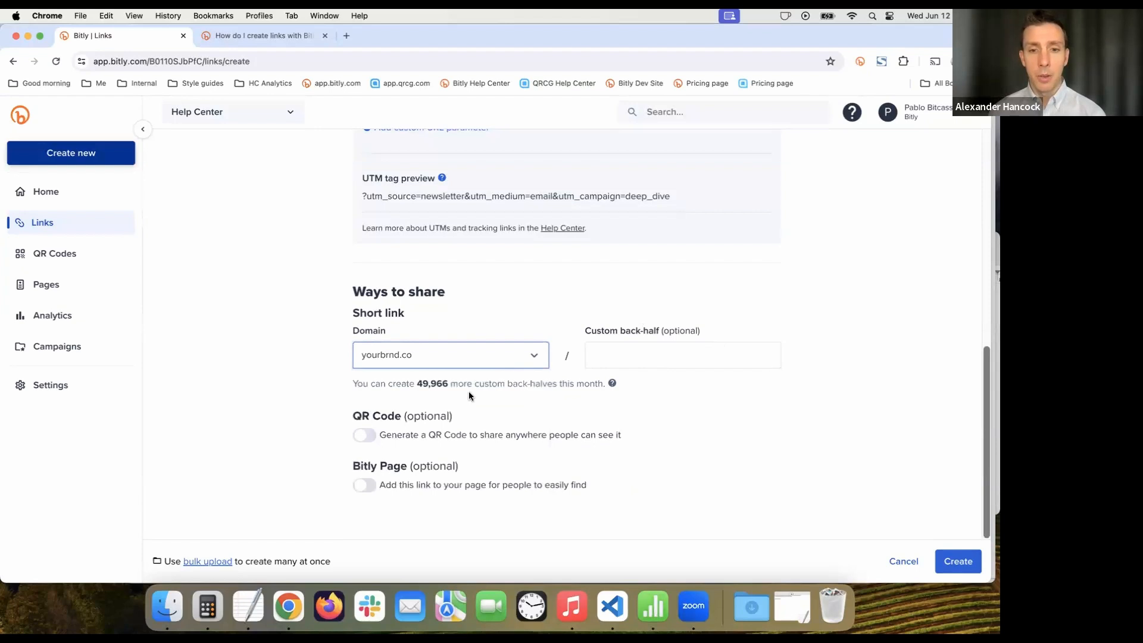
# Enter creating-links as the custom back-half of the short link.
pyautogui.click(654, 354)
pyautogui.write('cre')
pyautogui.write('ating-l')
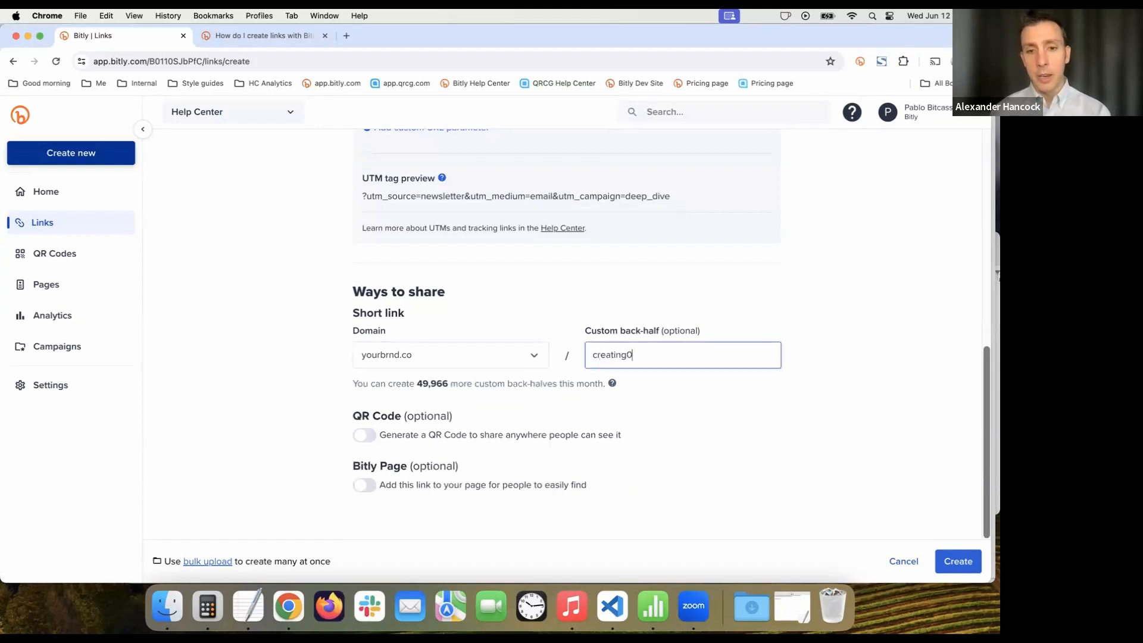
pyautogui.write('inks')
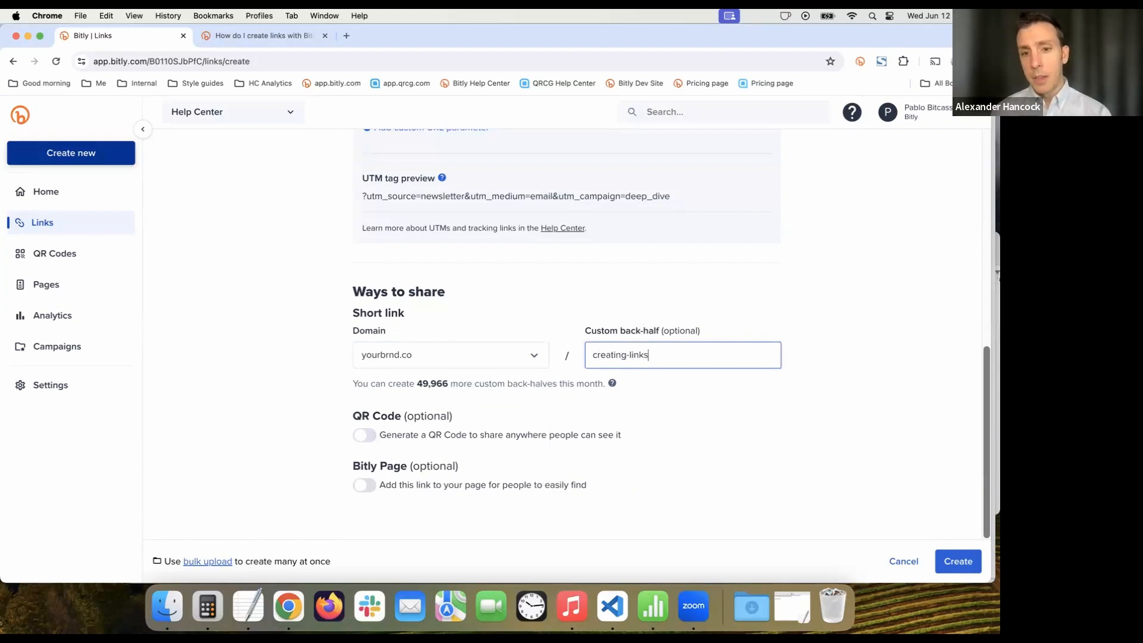
pyautogui.click(720, 382)
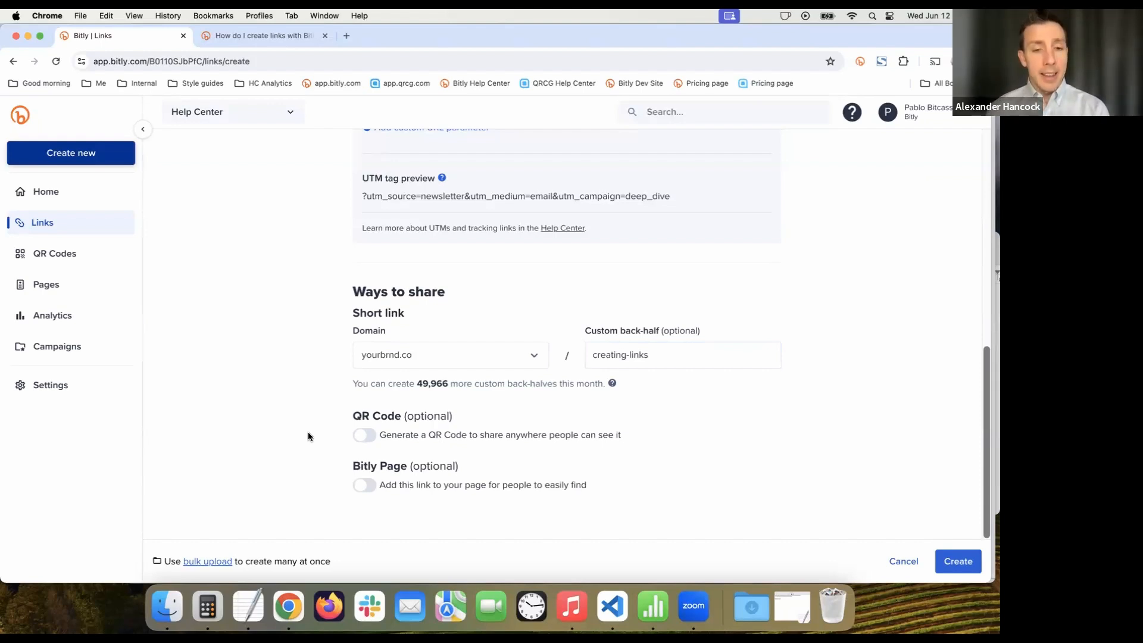
# Enable QR Code generation for the link, view its color and logo options, and disable it again.
pyautogui.click(363, 434)
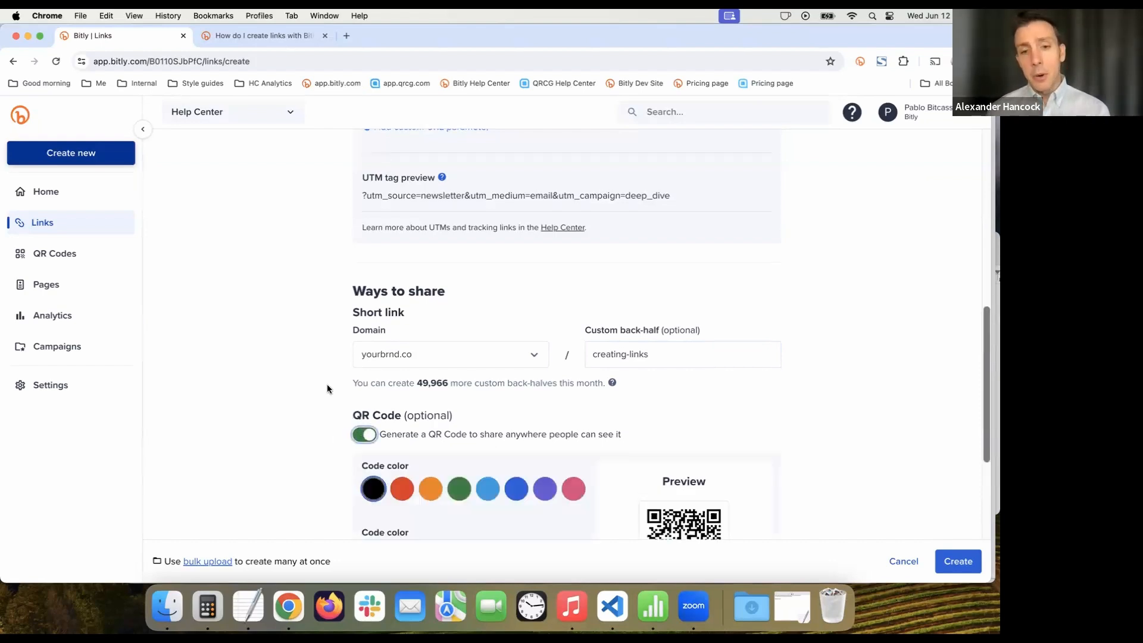
pyautogui.scroll(-5, 327, 388)
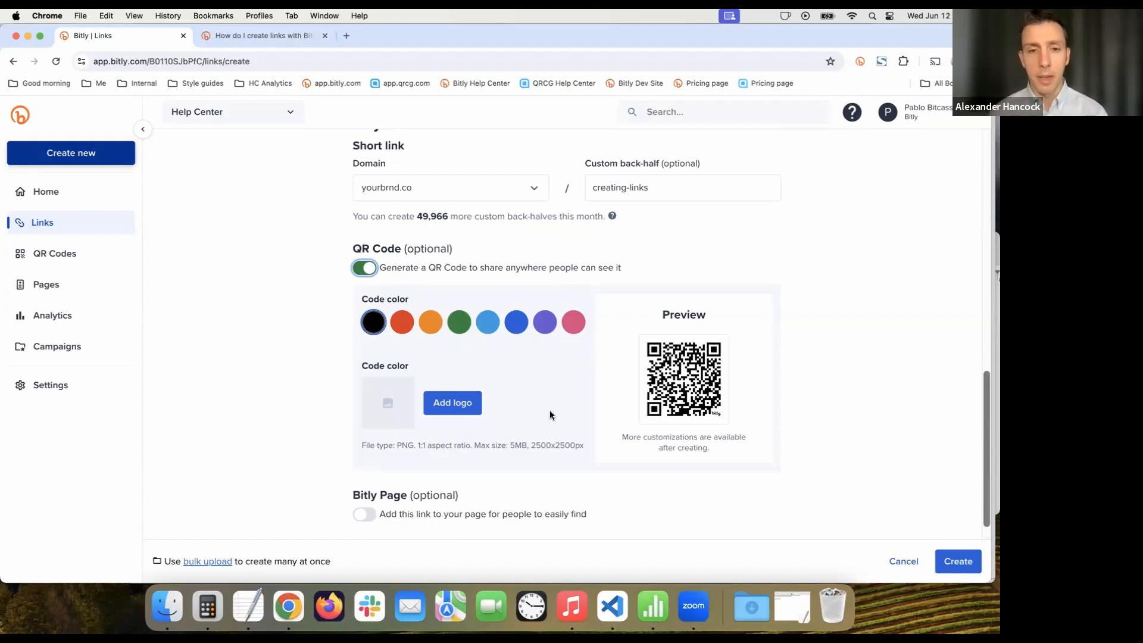
pyautogui.click(365, 268)
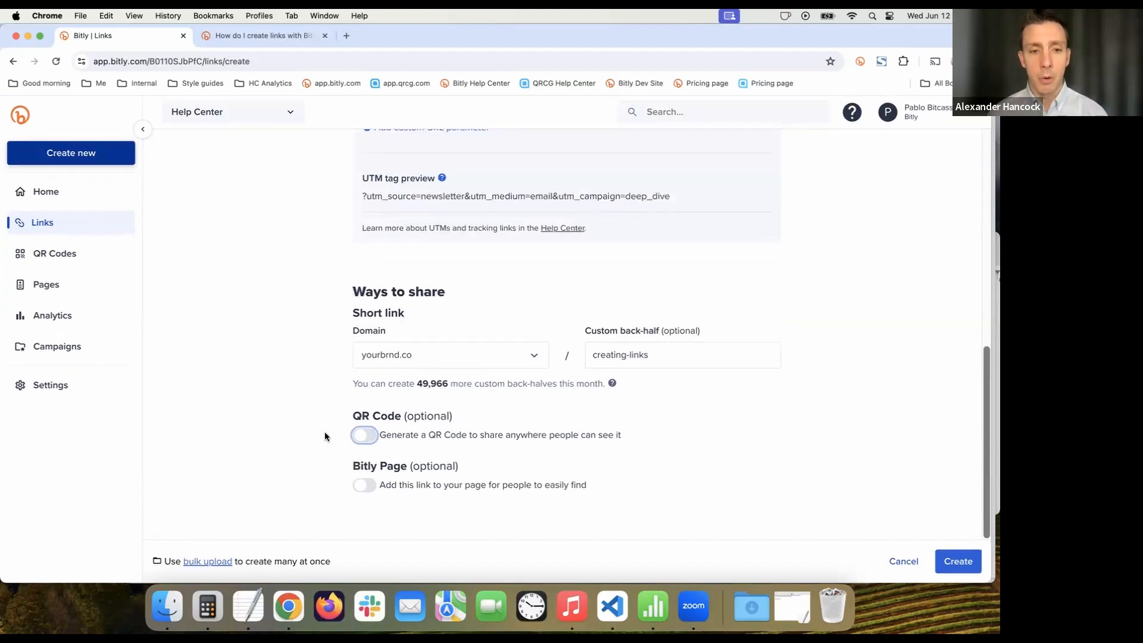
# Enable adding the link to a Bitly Page, select bitly.support/m/help-center-links, leave the button label empty, and disable the option again.
pyautogui.click(364, 484)
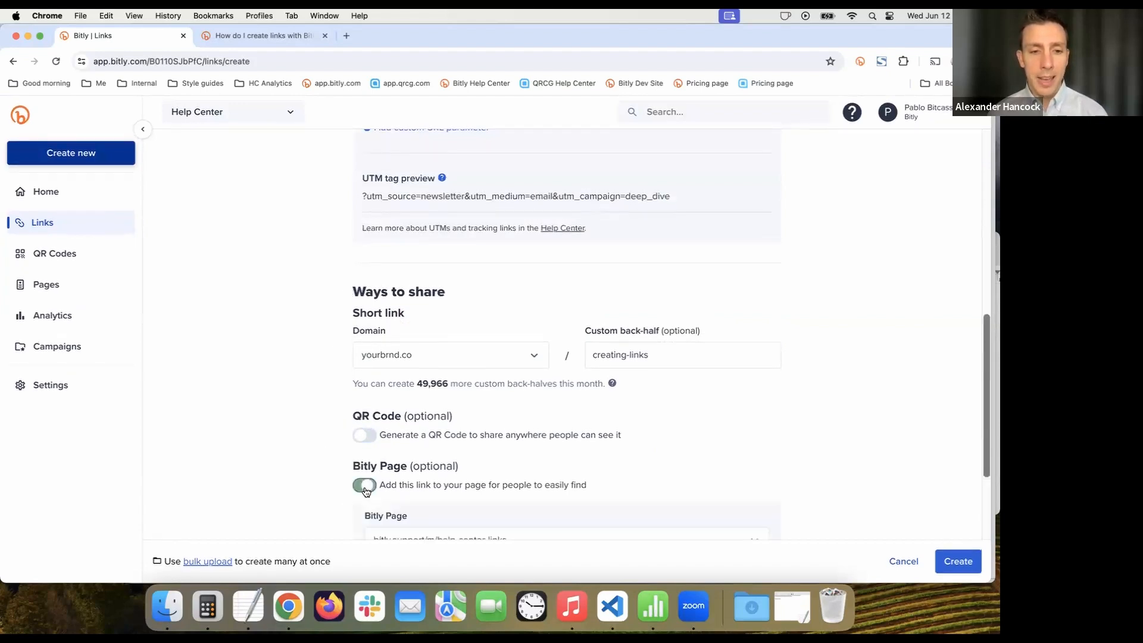
pyautogui.scroll(-3, 334, 456)
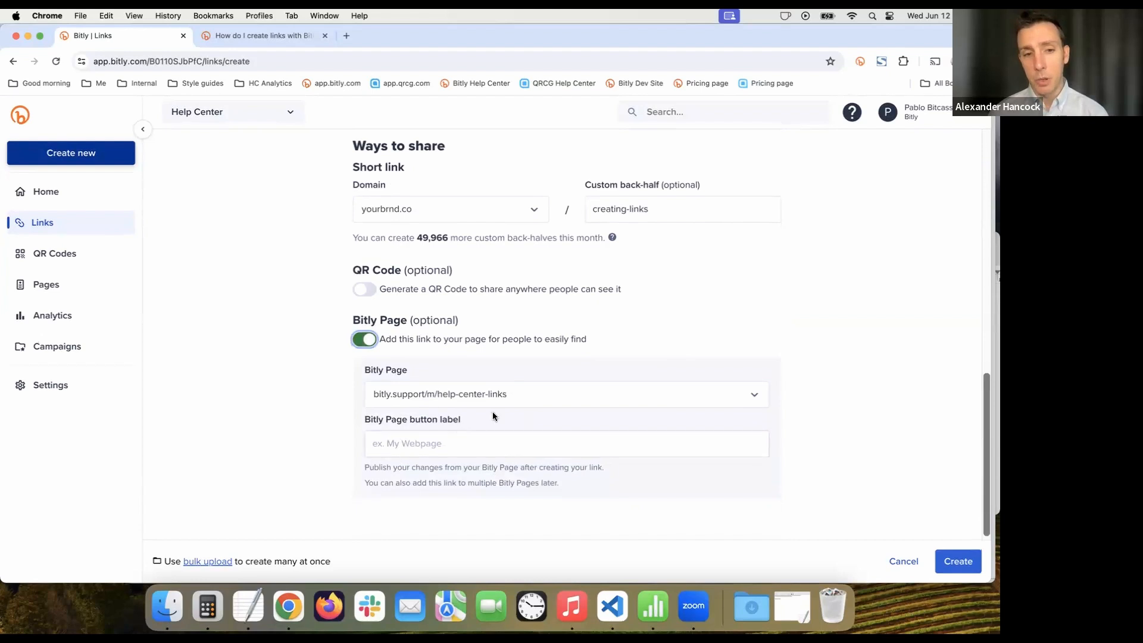
pyautogui.click(590, 395)
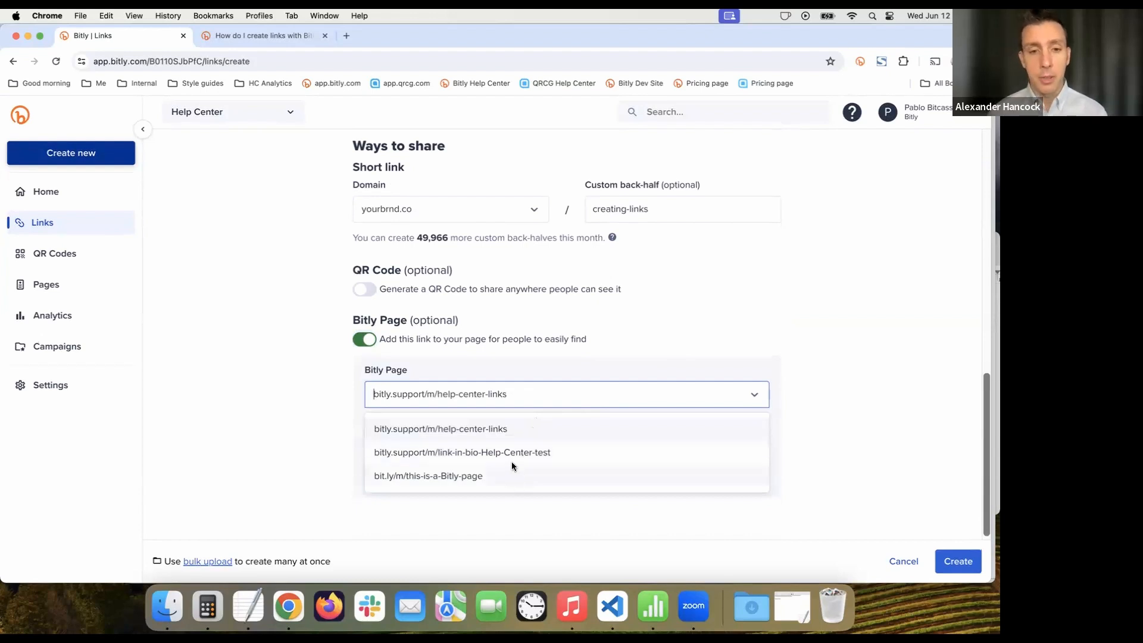
pyautogui.click(533, 428)
pyautogui.click(442, 443)
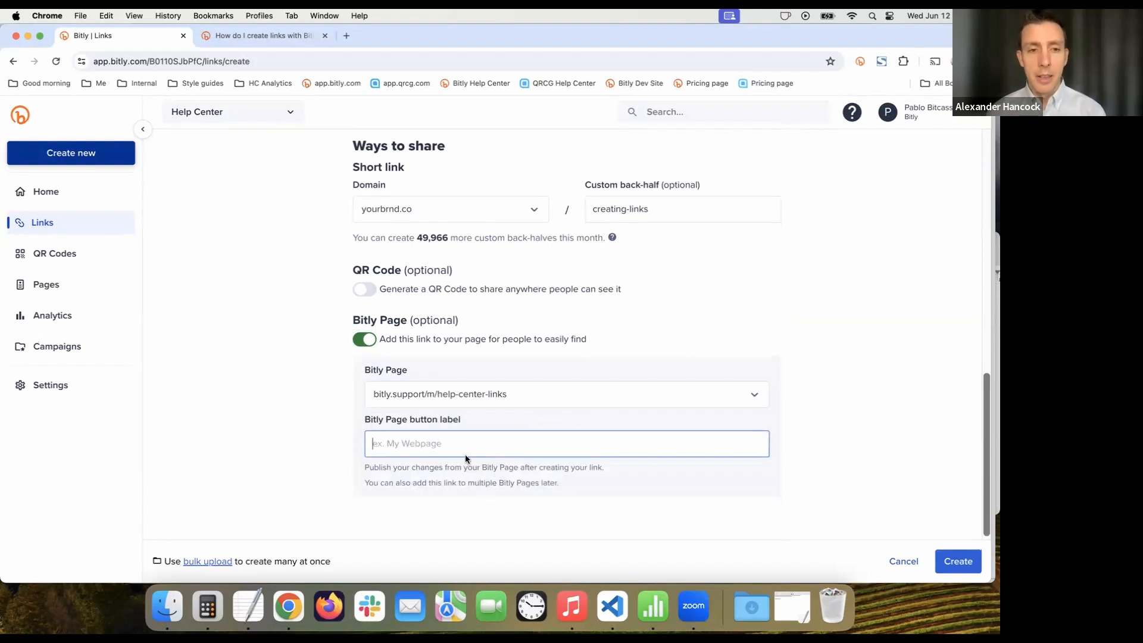
pyautogui.click(366, 341)
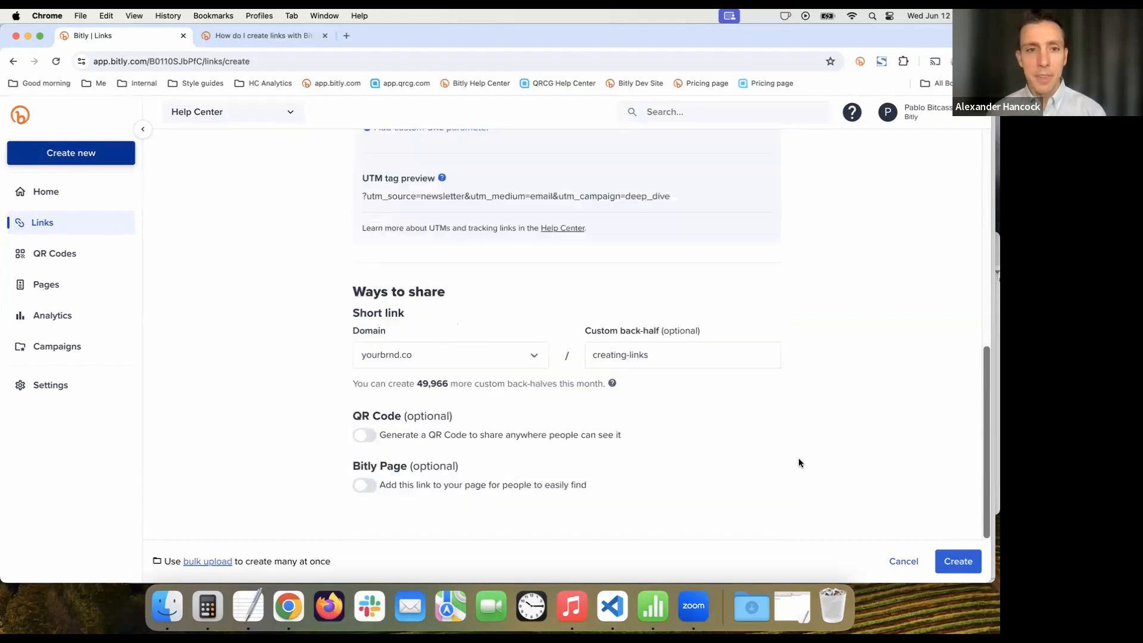
# Review the destination, title, UTM and short link settings, and create the short link.
pyautogui.scroll(6, 798, 458)
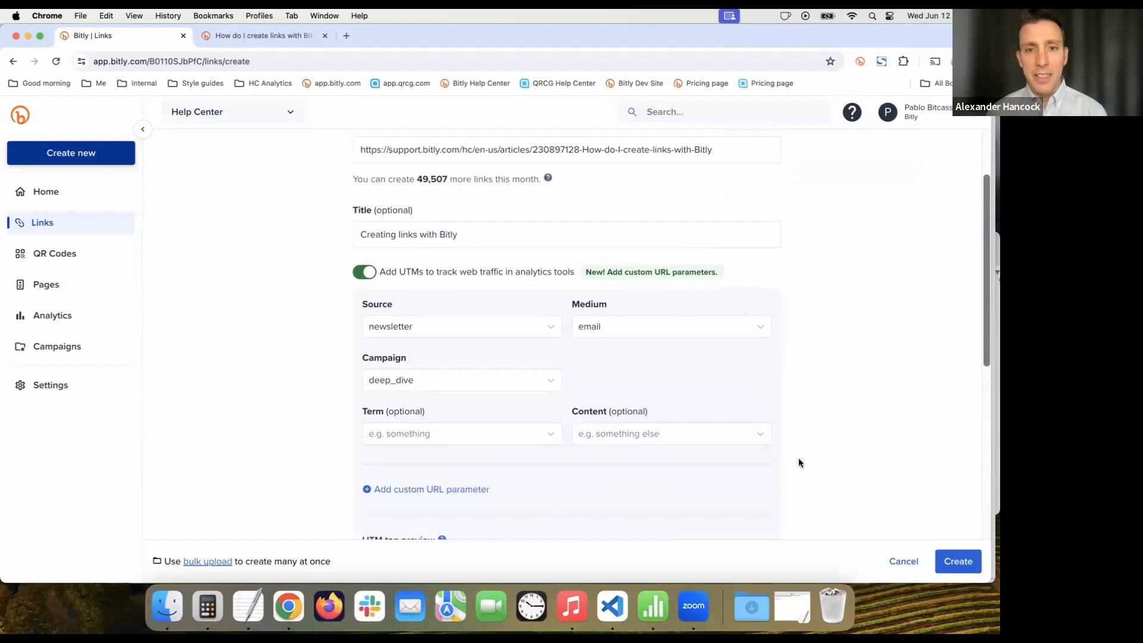
pyautogui.scroll(2, 798, 462)
pyautogui.scroll(-1, 798, 462)
pyautogui.scroll(-6, 799, 462)
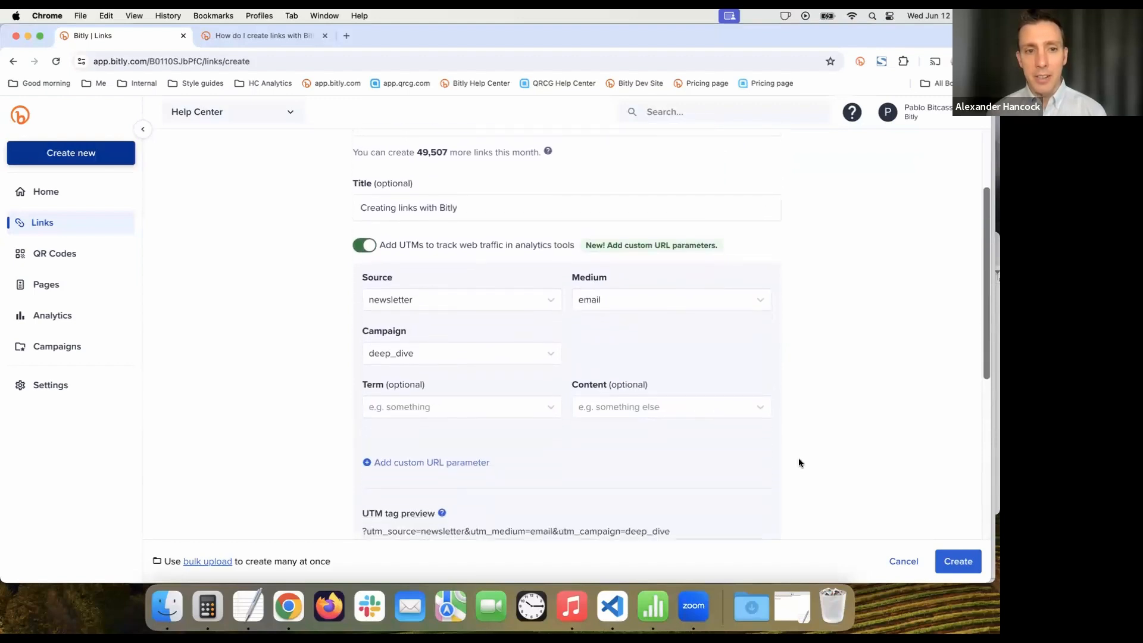
pyautogui.scroll(-1, 798, 463)
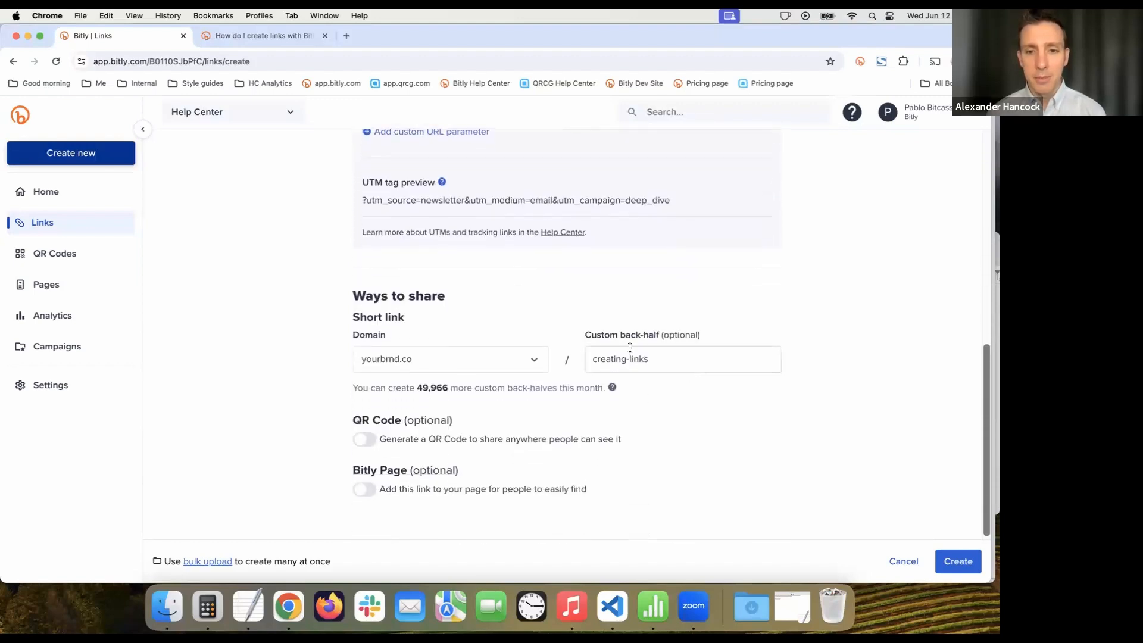
pyautogui.click(958, 560)
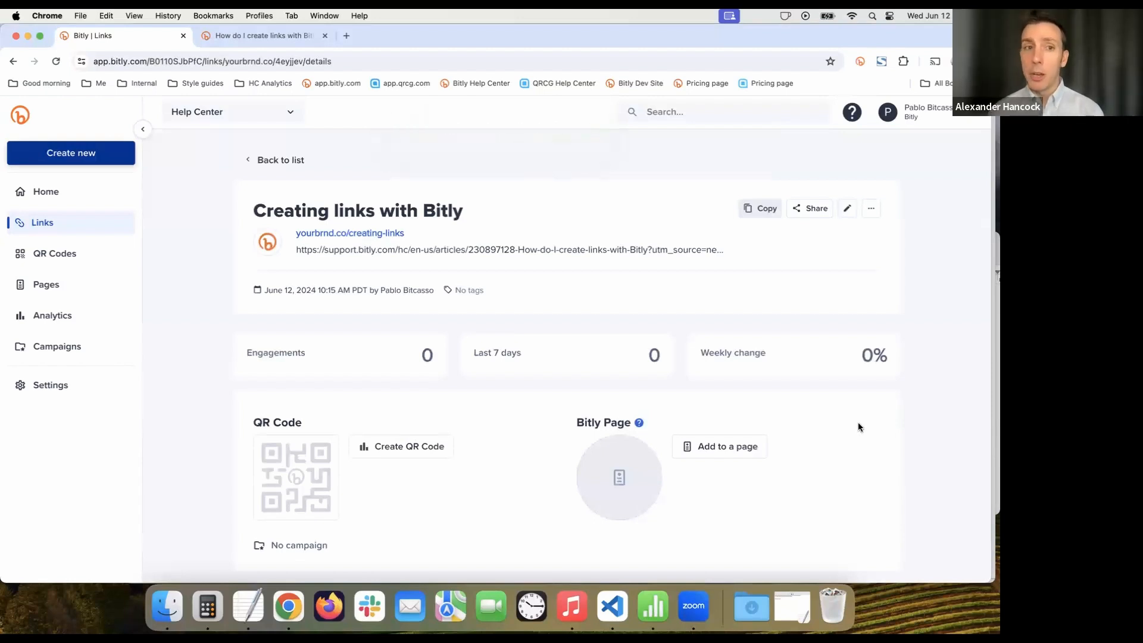
# Open yourbrnd.co/creating-links in a new browser tab and highlight the resulting address to check its UTM parameters.
pyautogui.press('super+t')
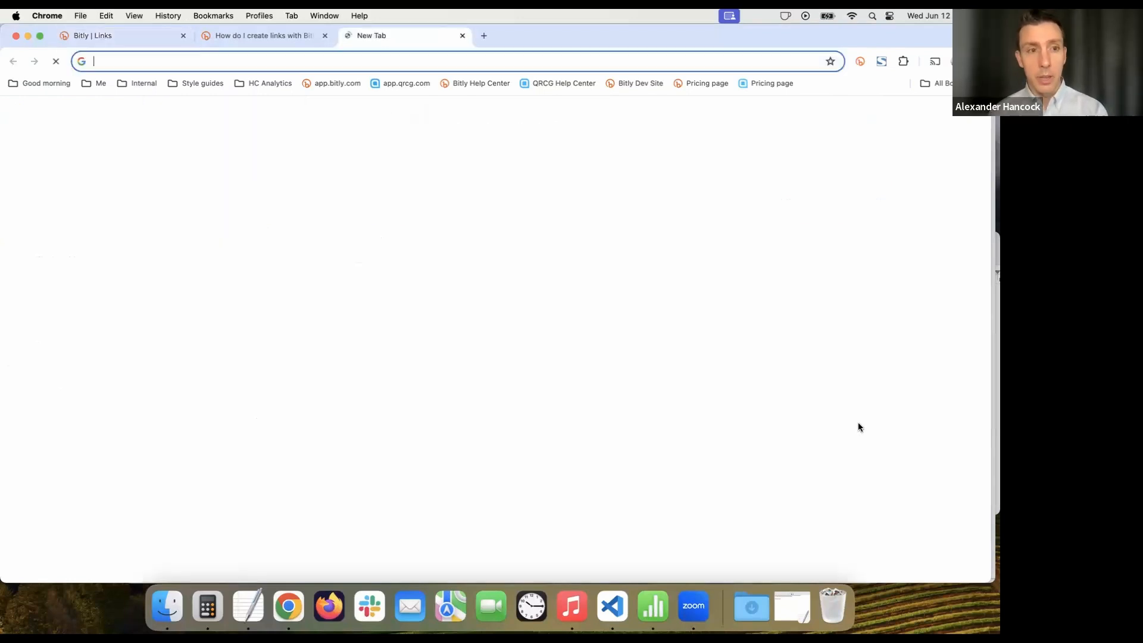
pyautogui.write('https://yourbrnd.co/creating-links')
pyautogui.press('Return')
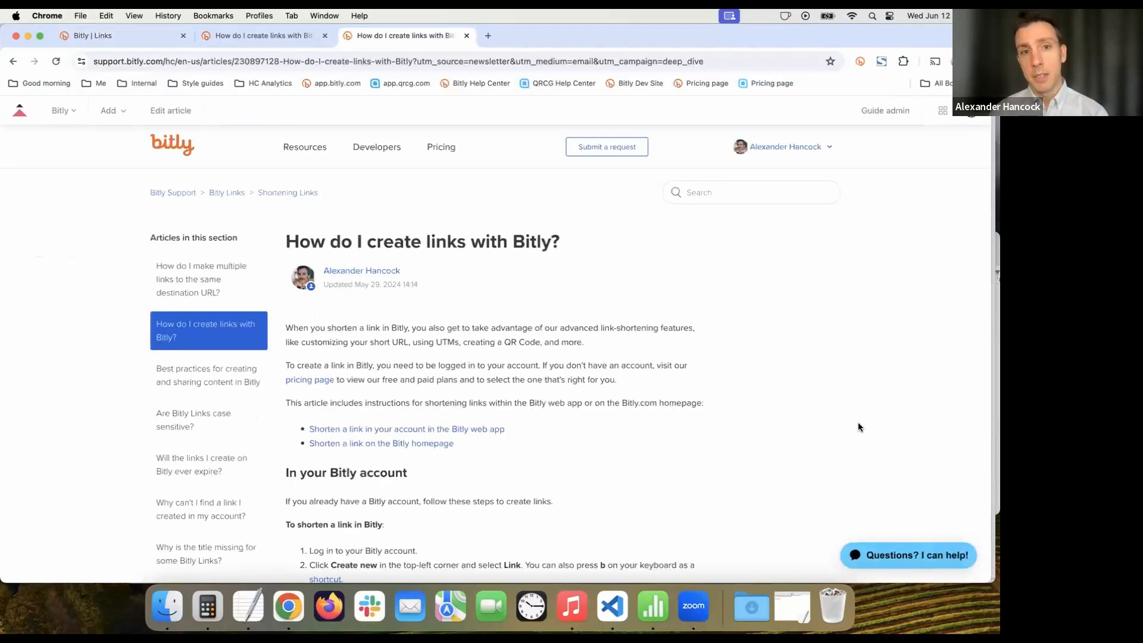
pyautogui.click(414, 62)
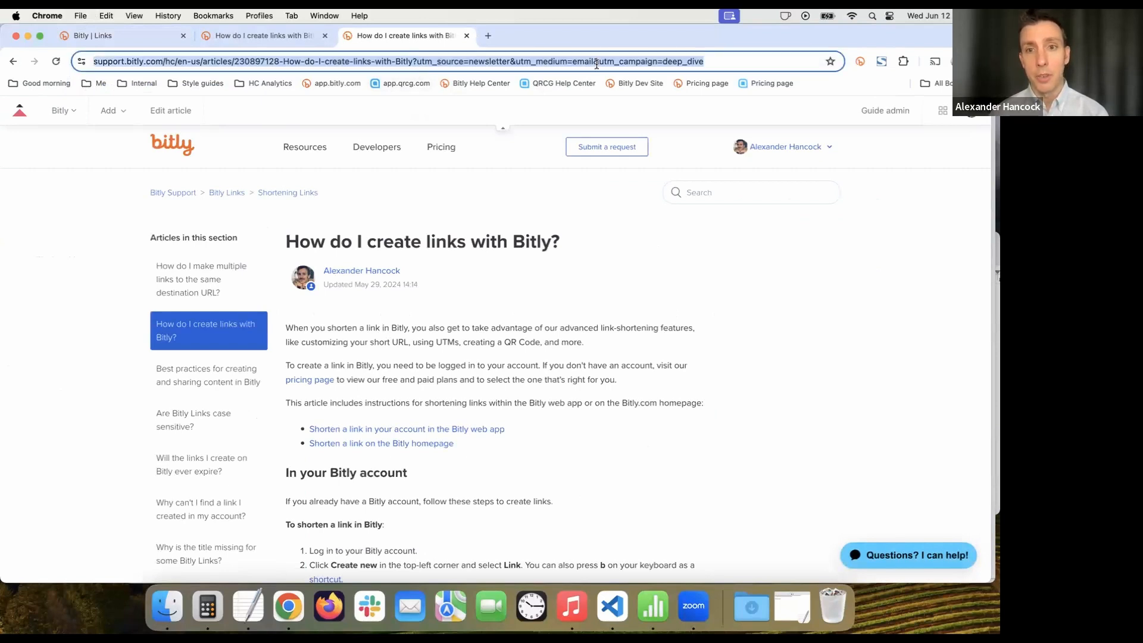
# Return to the Bitly links list, start a new link, and switch to the bulk upload form for shortening multiple links.
pyautogui.click(141, 34)
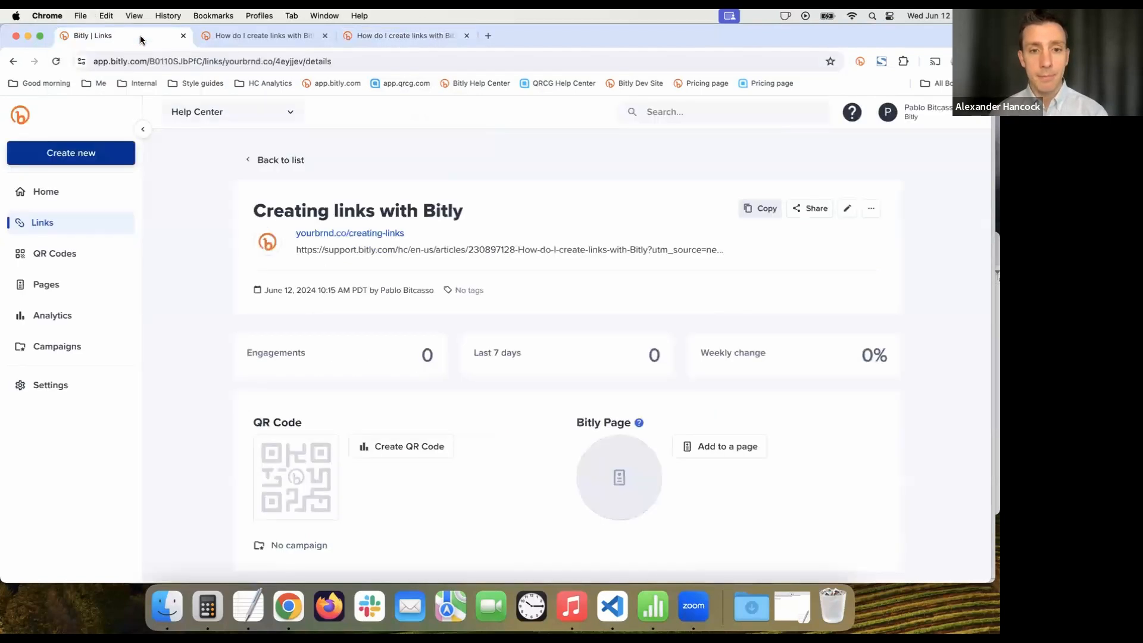
pyautogui.click(273, 159)
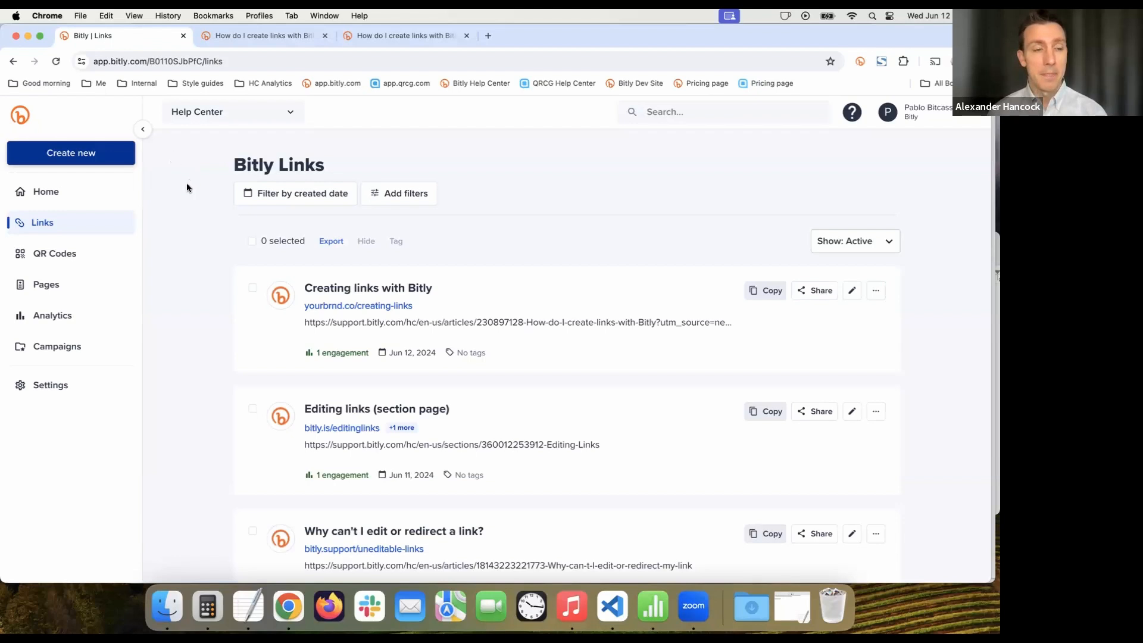
pyautogui.click(94, 156)
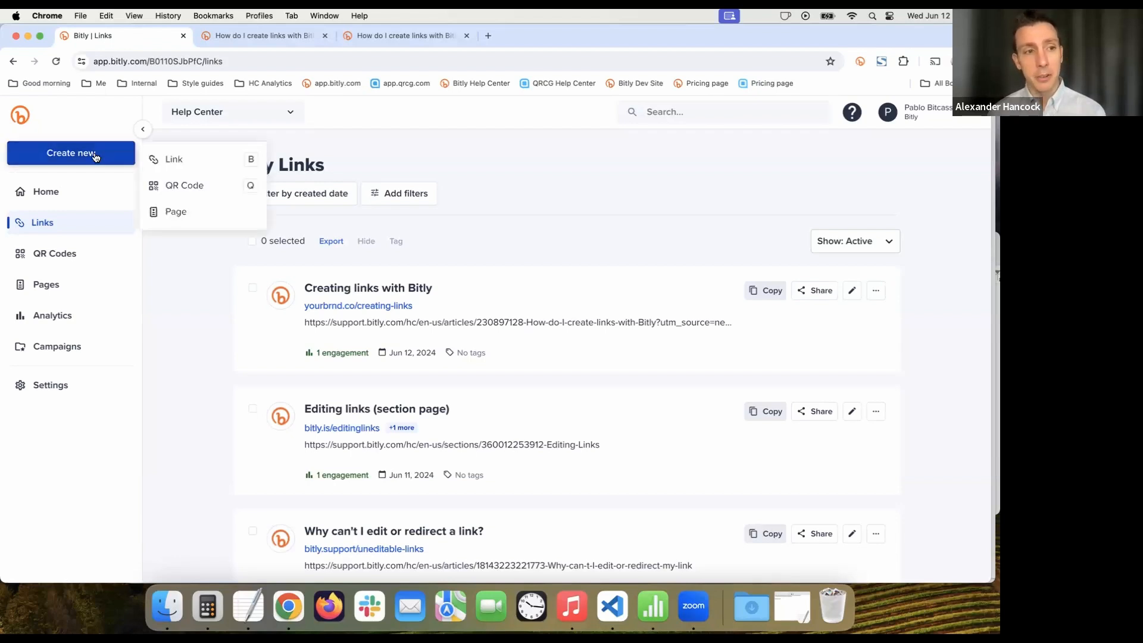
pyautogui.click(183, 157)
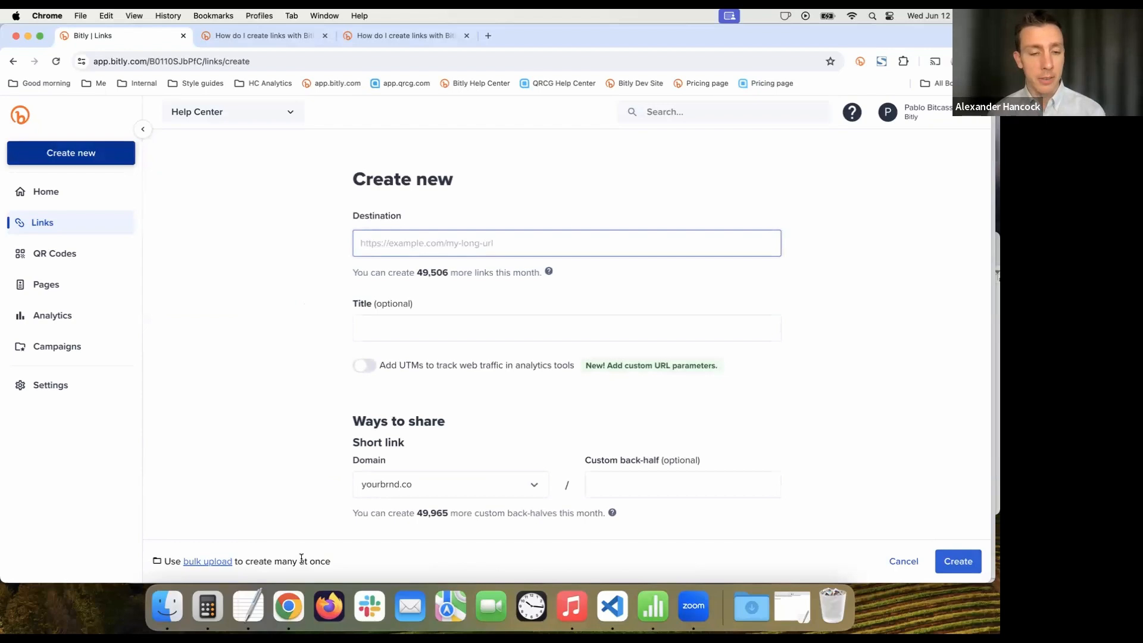
pyautogui.click(220, 563)
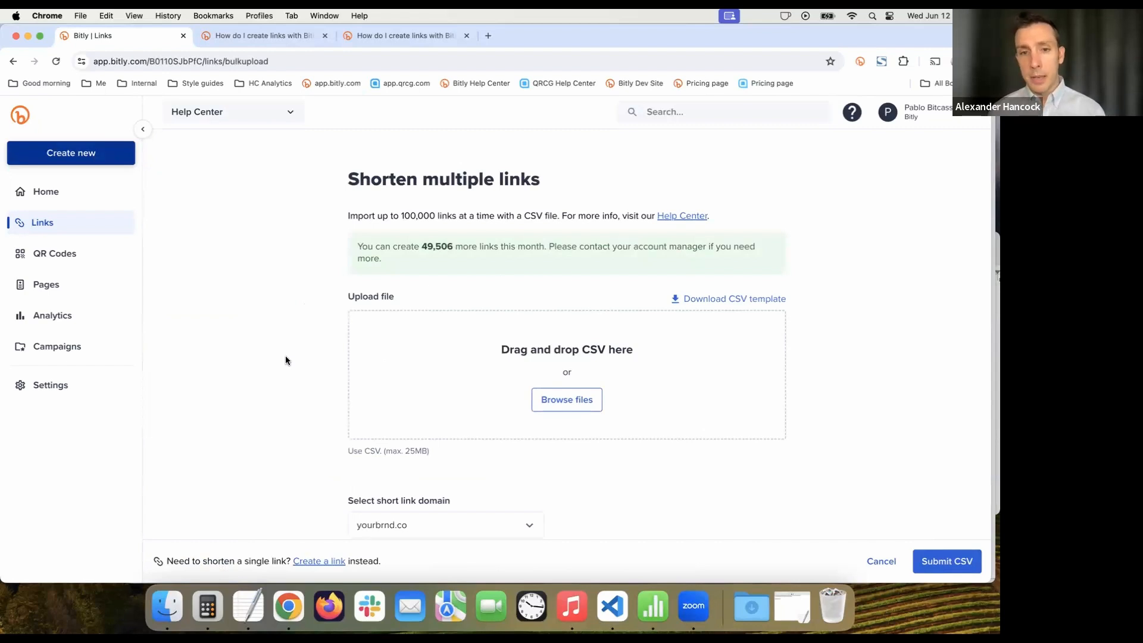
# Download the bulk shortening CSV template and open Bitly_Bulk_Shorten_Template.csv in Numbers.
pyautogui.click(739, 301)
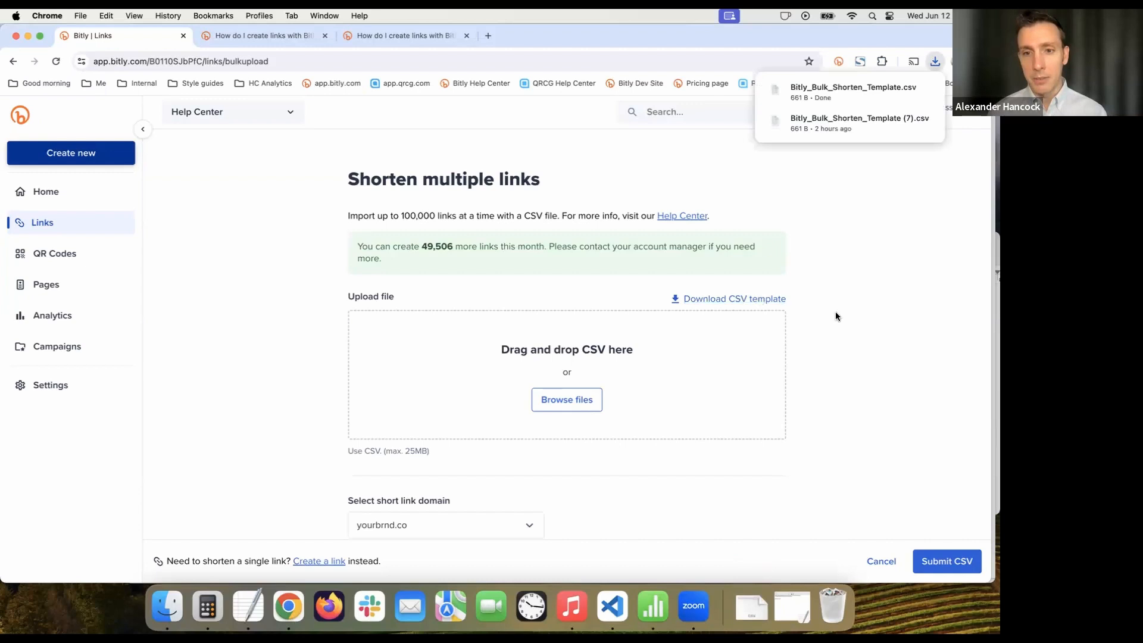
pyautogui.click(753, 606)
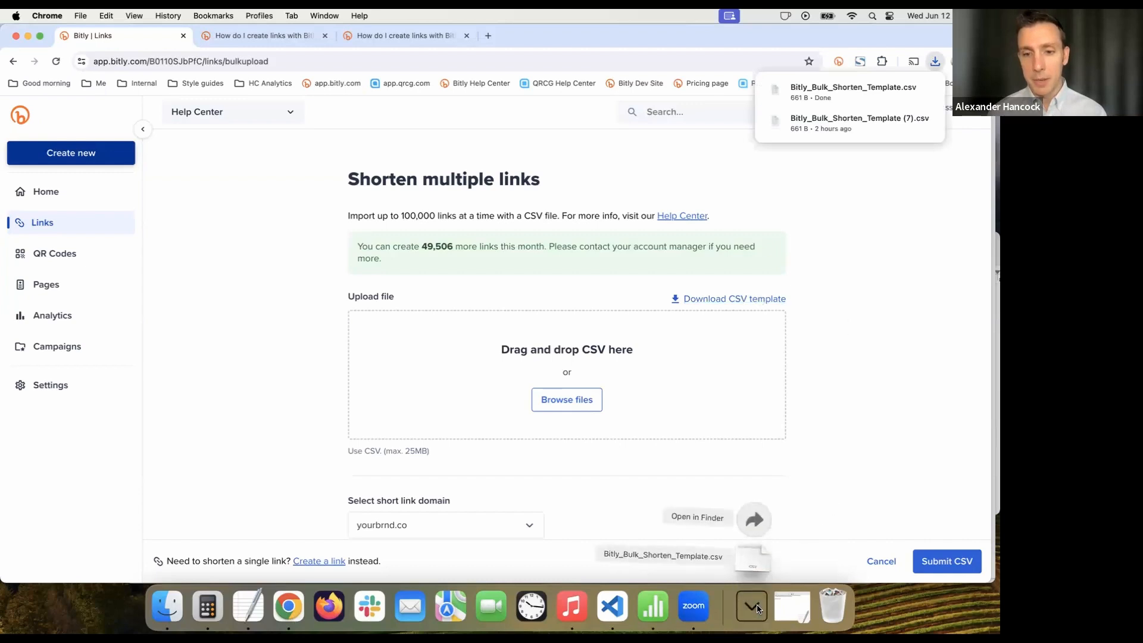
pyautogui.click(752, 563)
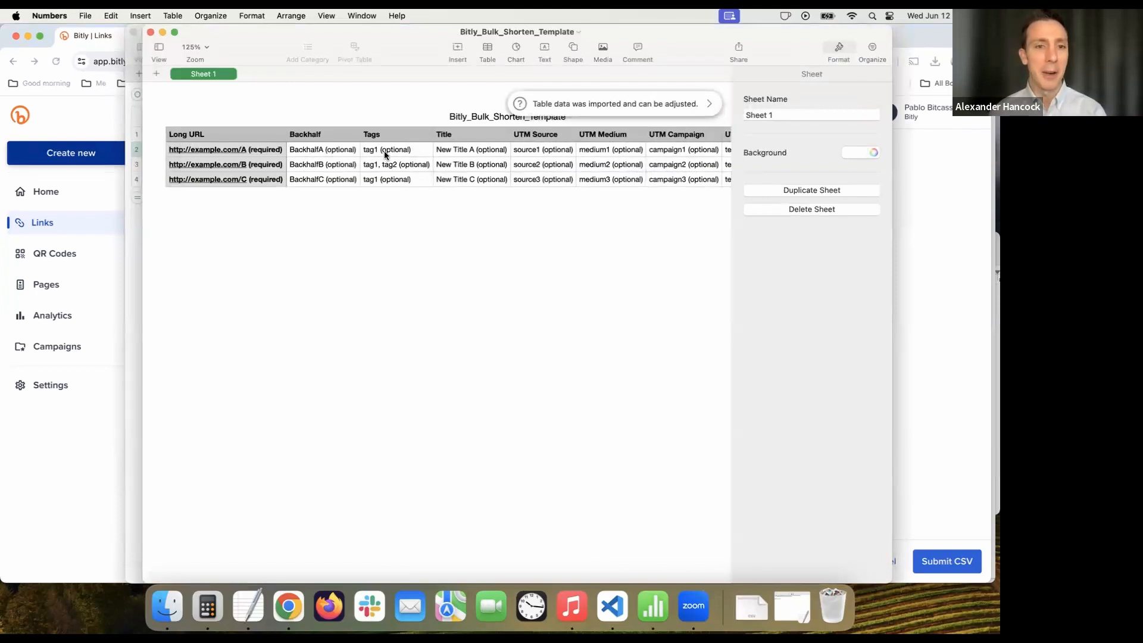
# Examine the template's columns from Long URL and Backhalf through UTM Content, and bring up the completed Bitly_Bulk_Shorten_2024-06-12 spreadsheet.
pyautogui.click(337, 153)
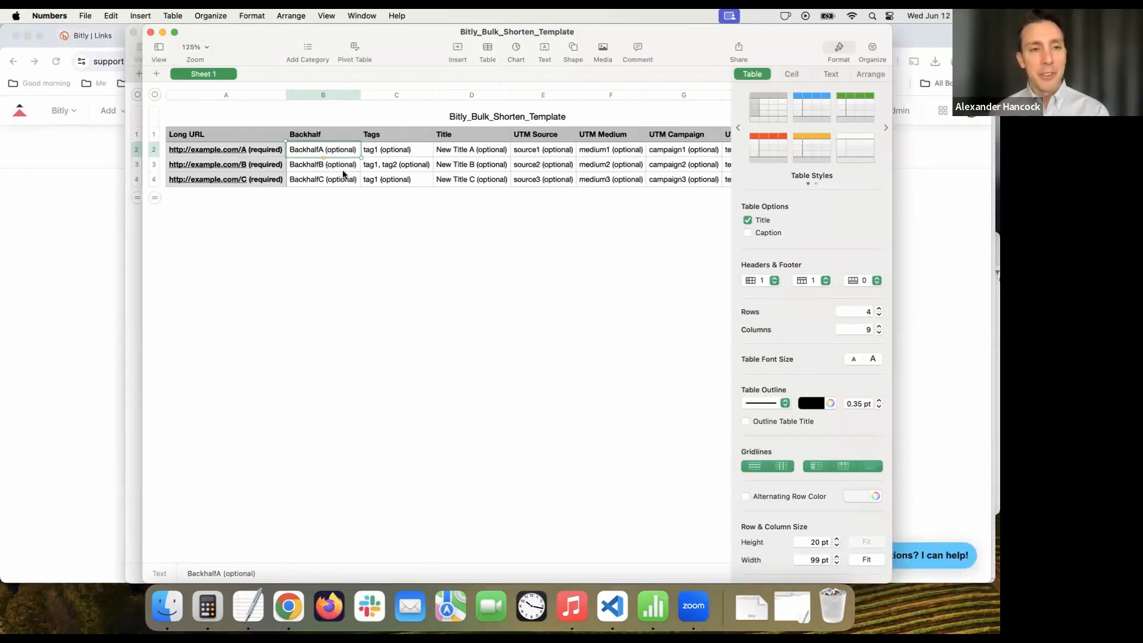
pyautogui.click(252, 135)
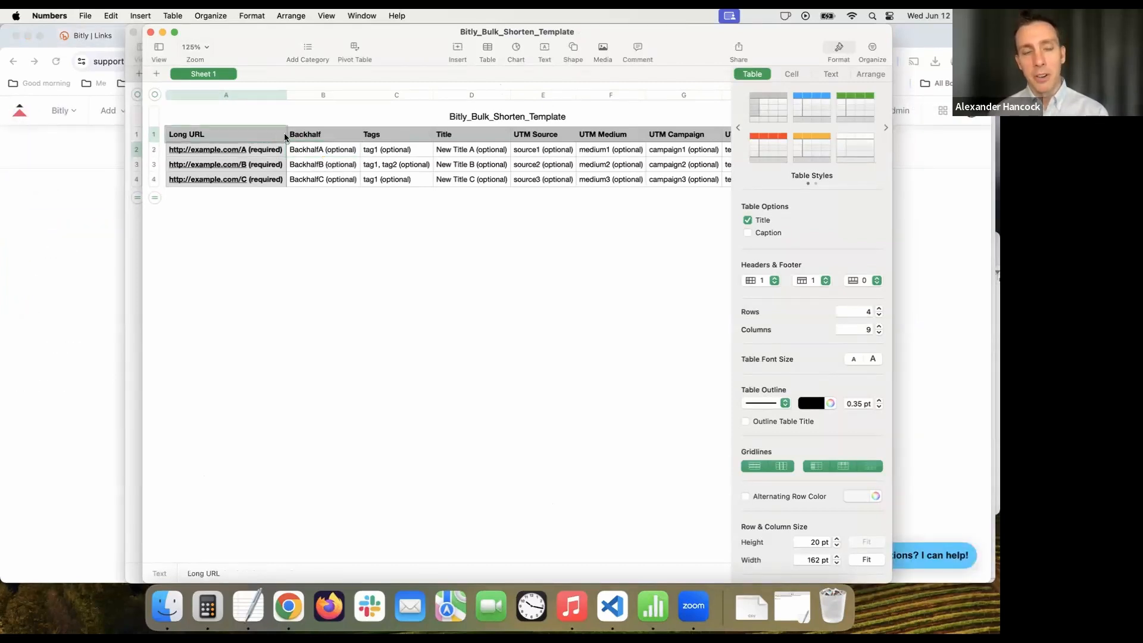
pyautogui.click(331, 134)
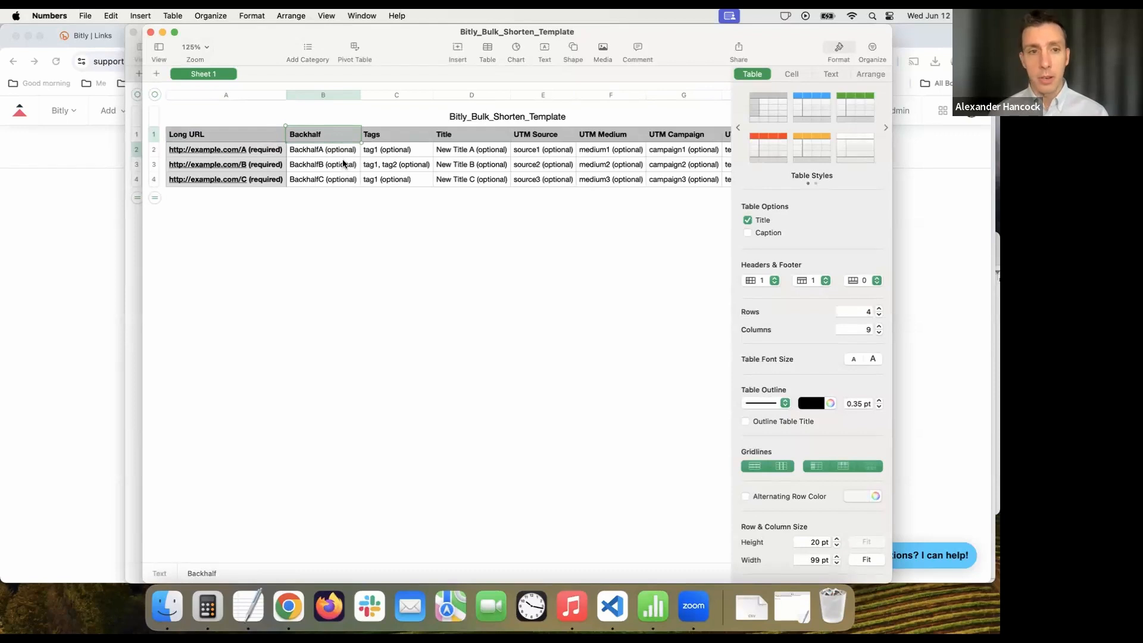
pyautogui.click(431, 137)
pyautogui.click(459, 133)
pyautogui.hscroll(5, 460, 134)
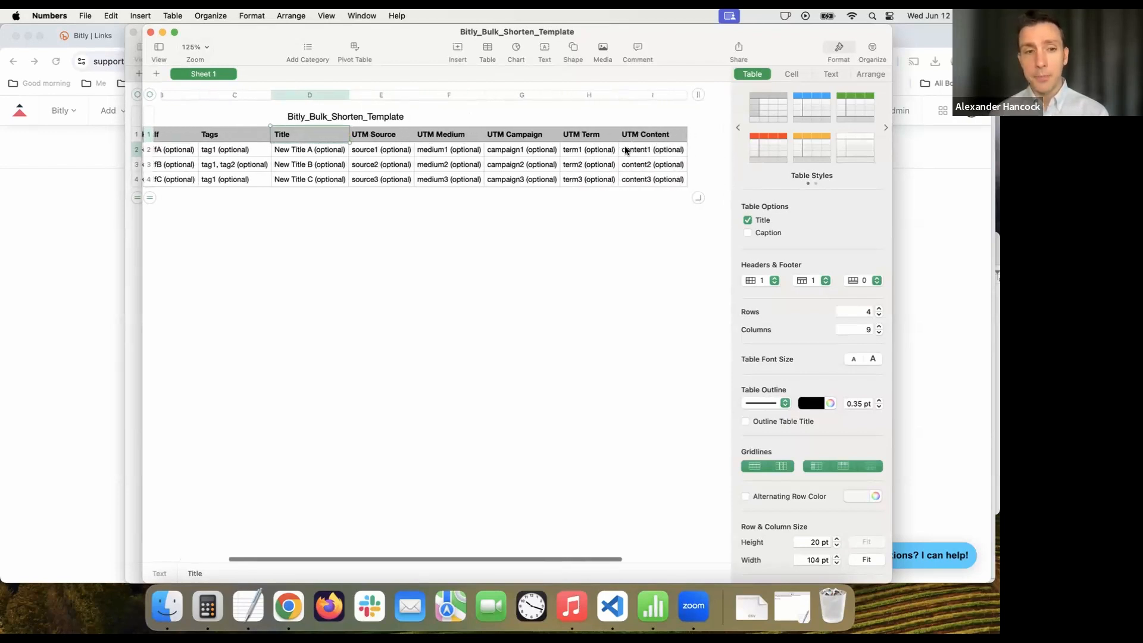
pyautogui.hscroll(-5, 626, 149)
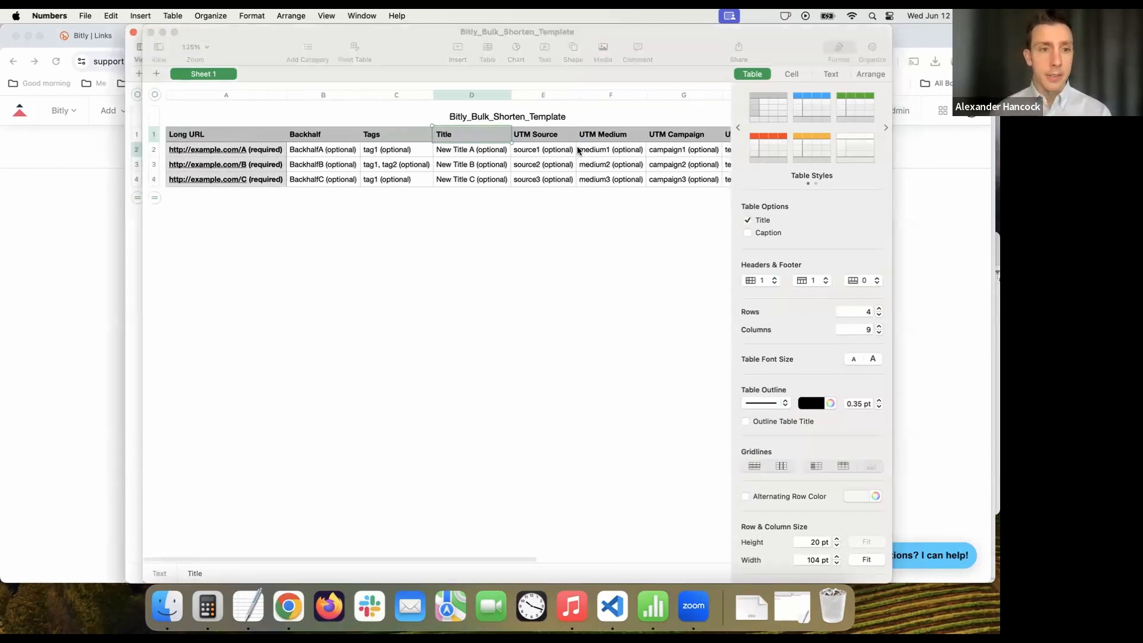
pyautogui.press('super+grave')
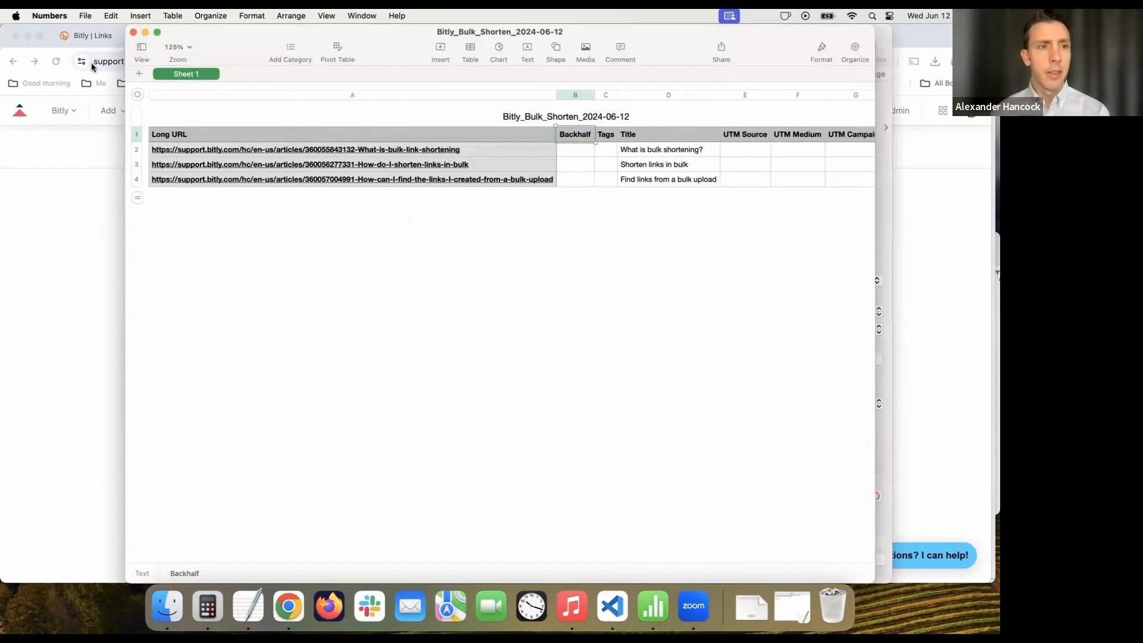
# Return to Bitly's bulk upload form and add Bitly_Bulk_Shorten_2024-06-12.csv from Finder as the upload file.
pyautogui.click(95, 37)
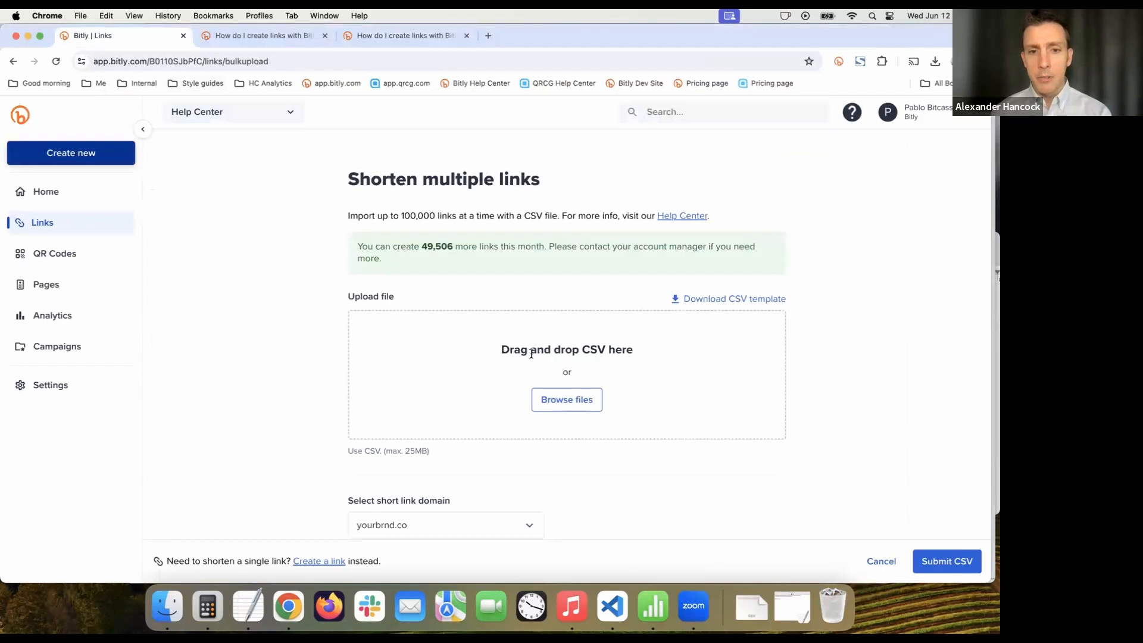
pyautogui.click(167, 606)
pyautogui.moveTo(354, 145); pyautogui.dragTo(628, 385)
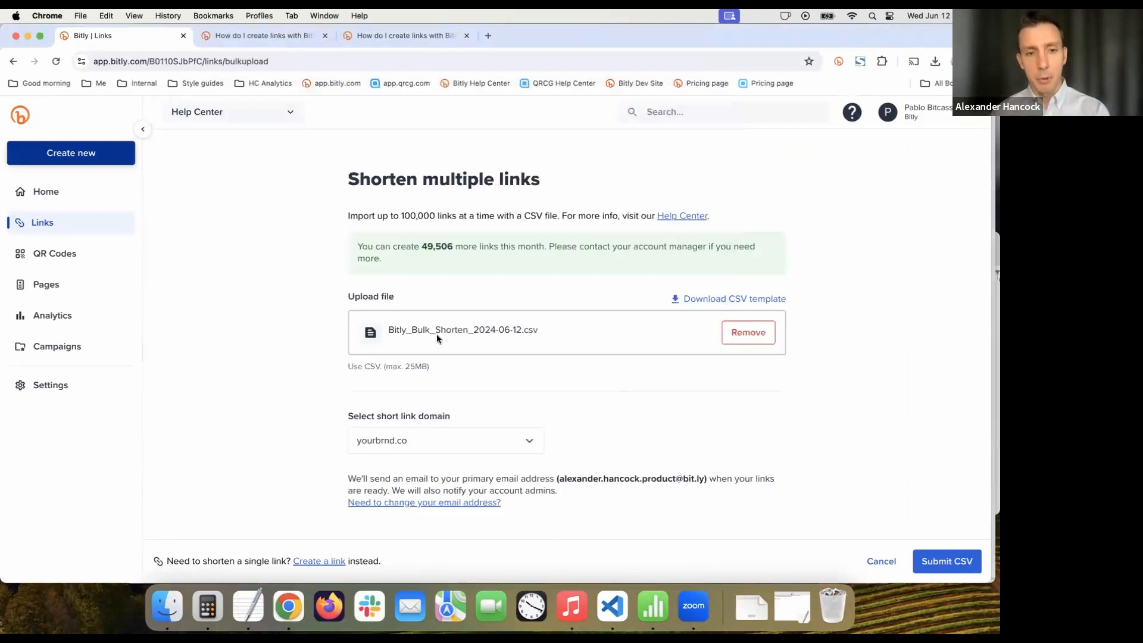
# Choose yourbrnd.co as the short link domain and submit the CSV for bulk shortening.
pyautogui.scroll(-1, 327, 348)
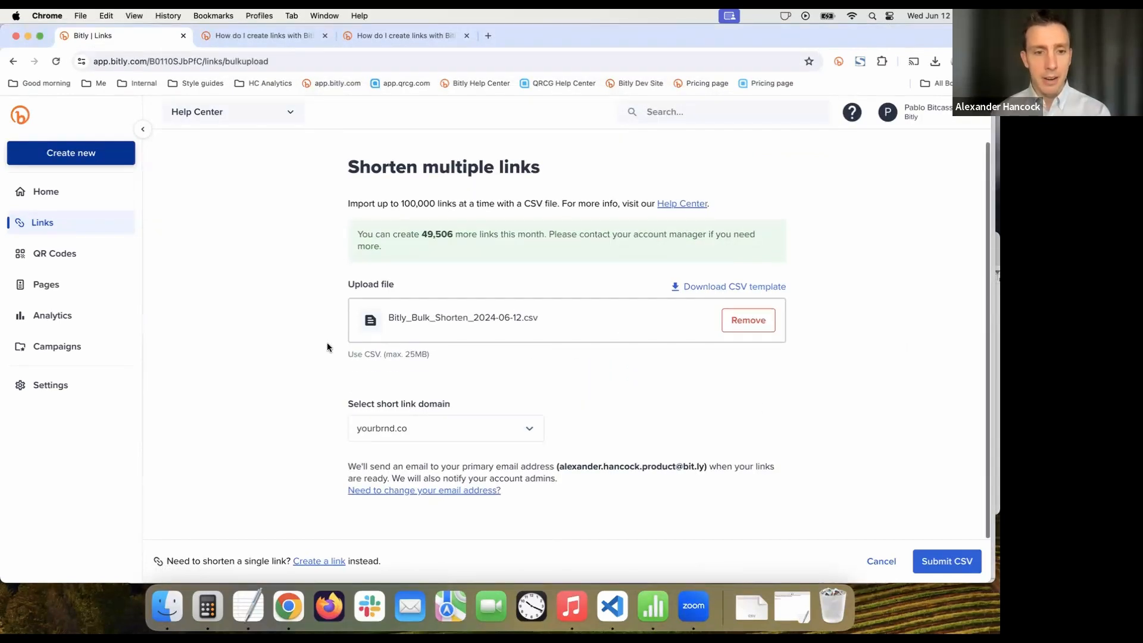
pyautogui.click(531, 428)
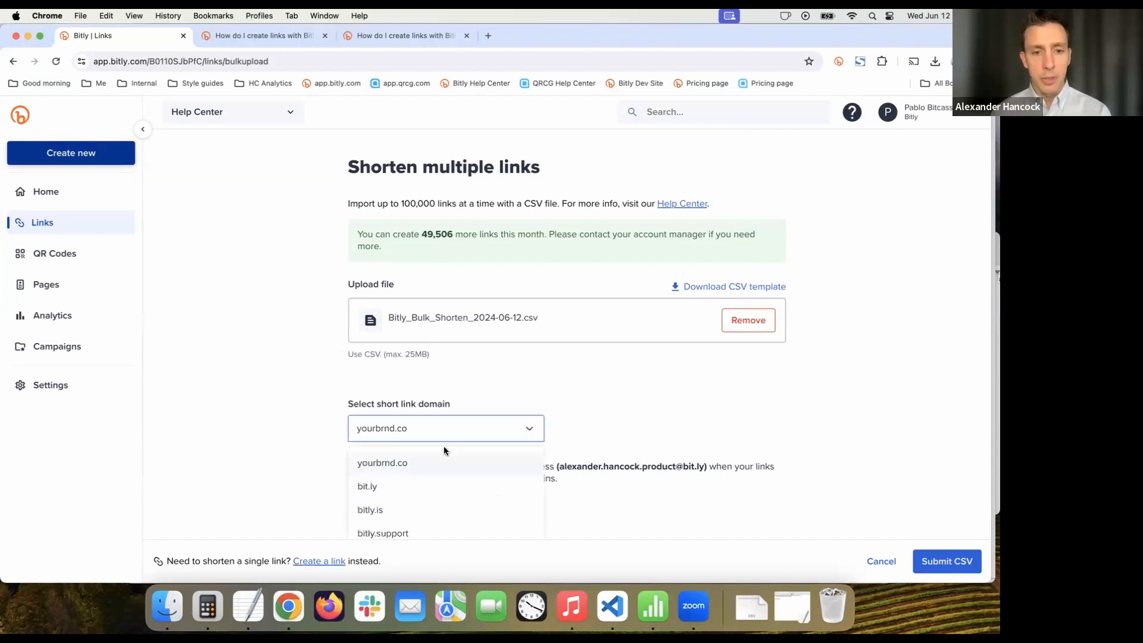
pyautogui.click(418, 464)
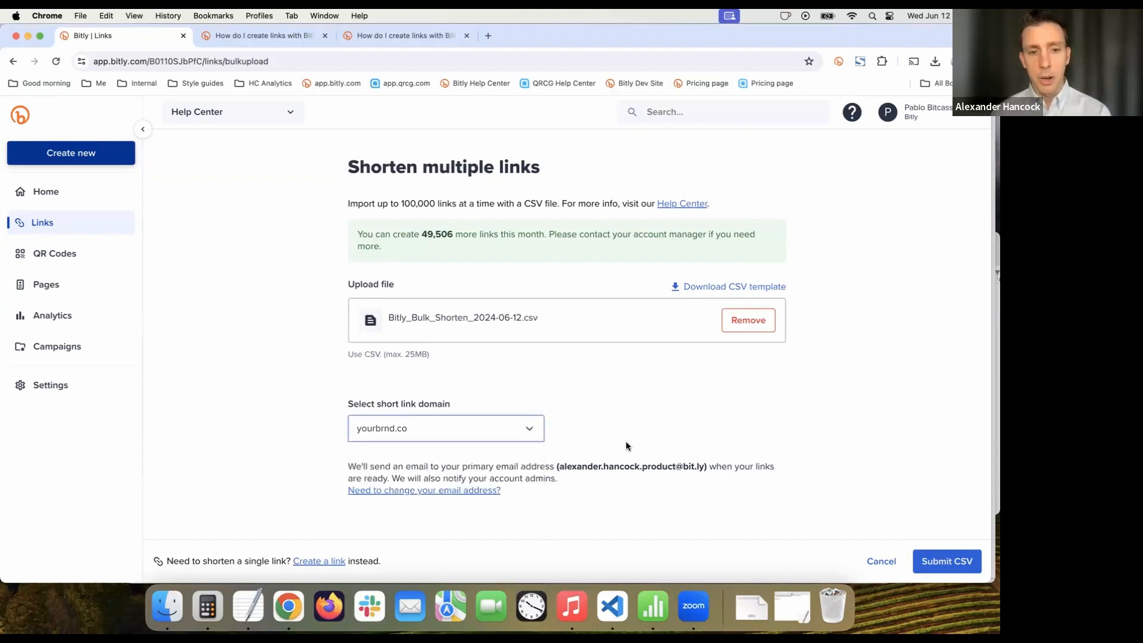
pyautogui.click(943, 560)
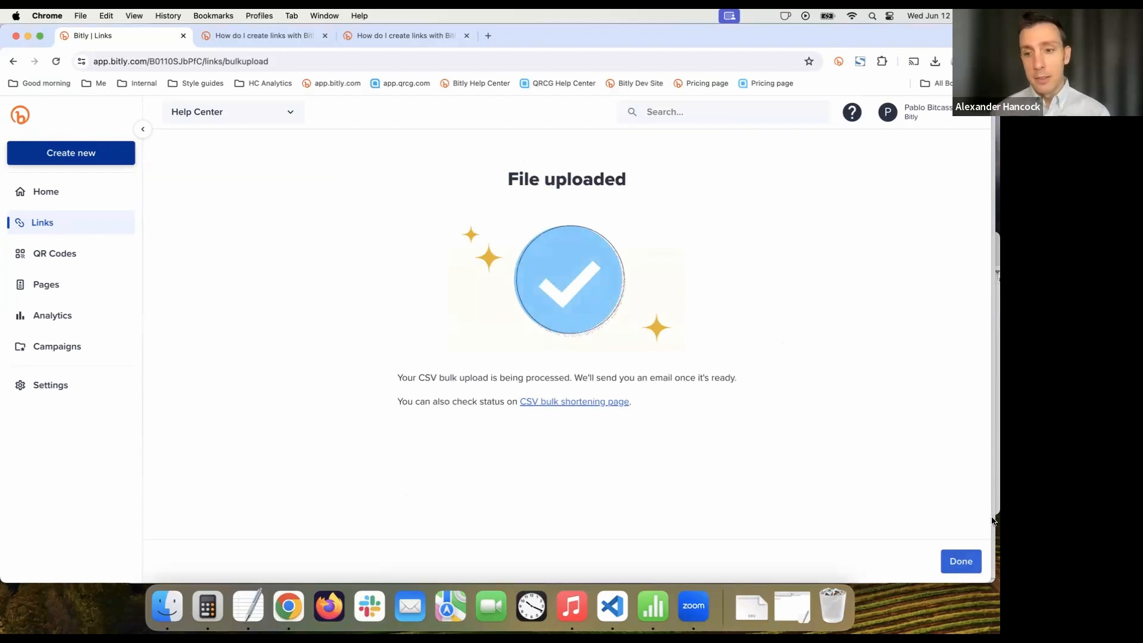
# Close the upload confirmation and review the titles, short links and tags of the bulk-created links in the links list.
pyautogui.click(963, 562)
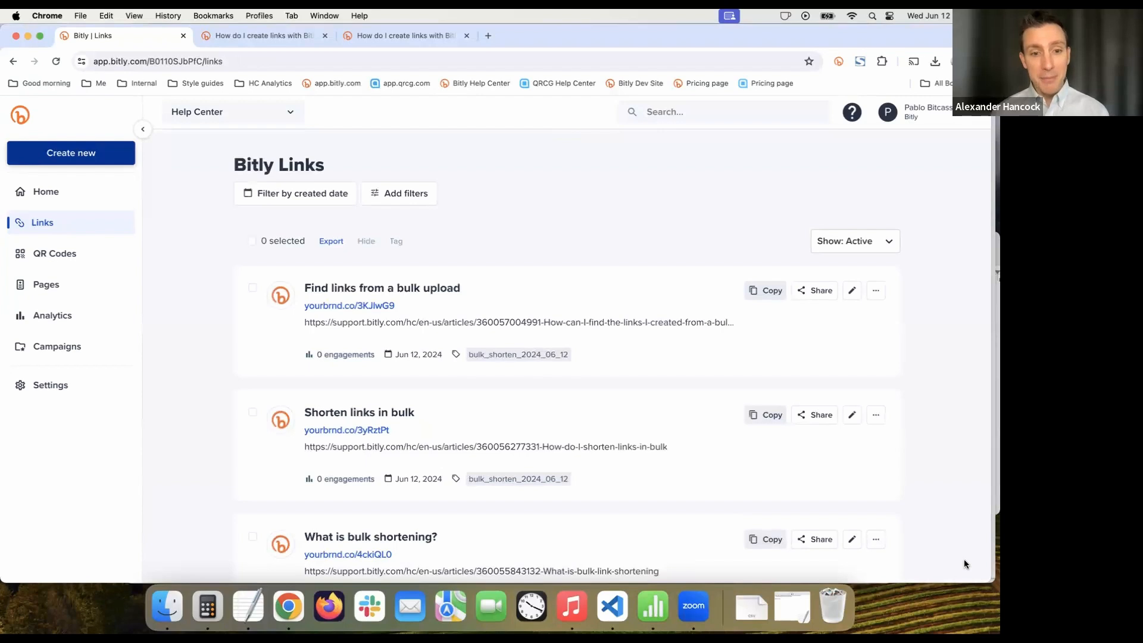
pyautogui.scroll(-2, 951, 357)
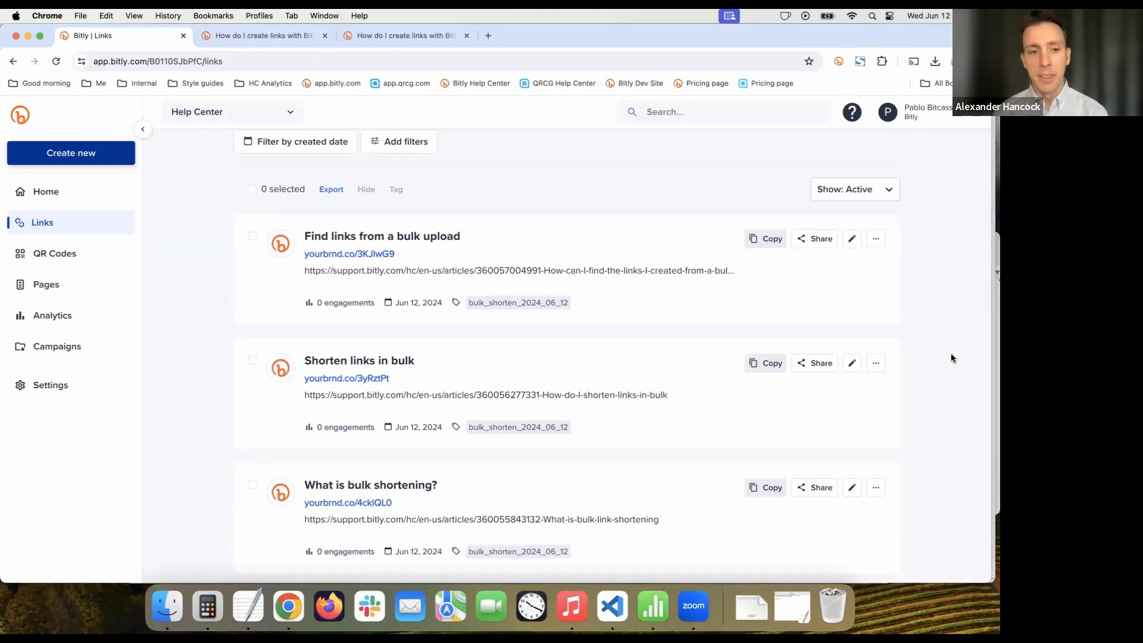
pyautogui.scroll(-2, 951, 356)
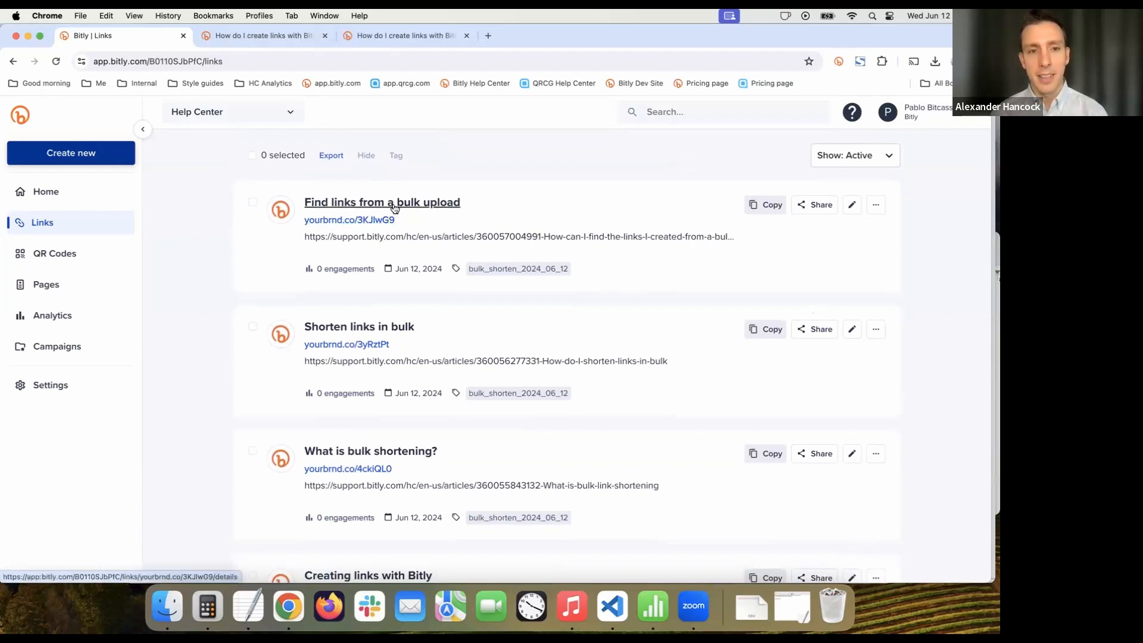
pyautogui.scroll(1, 213, 237)
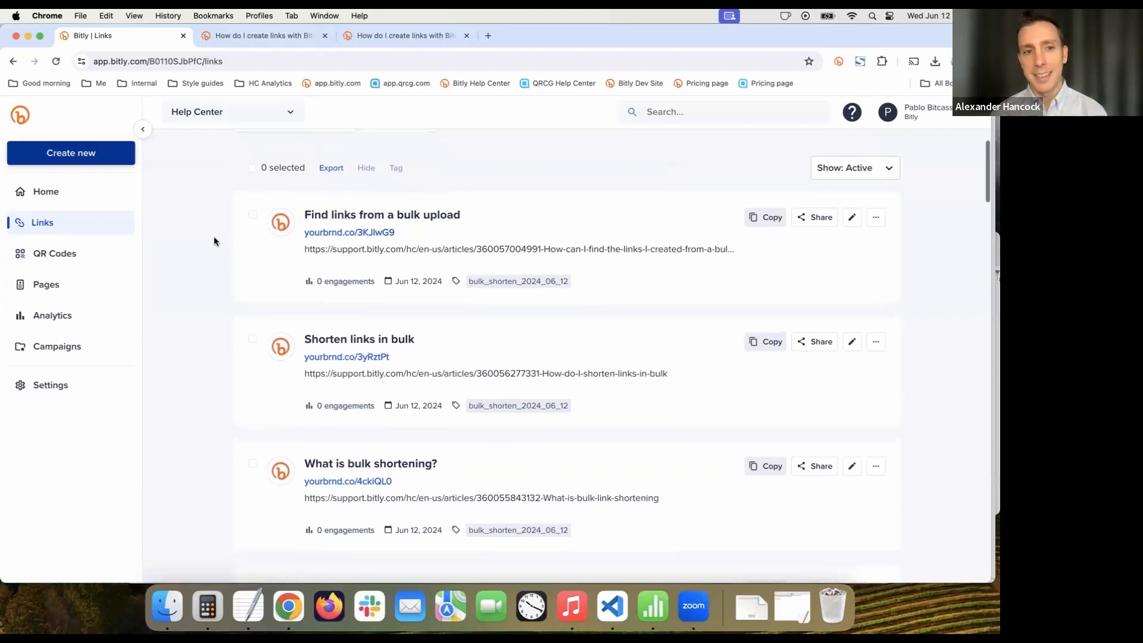